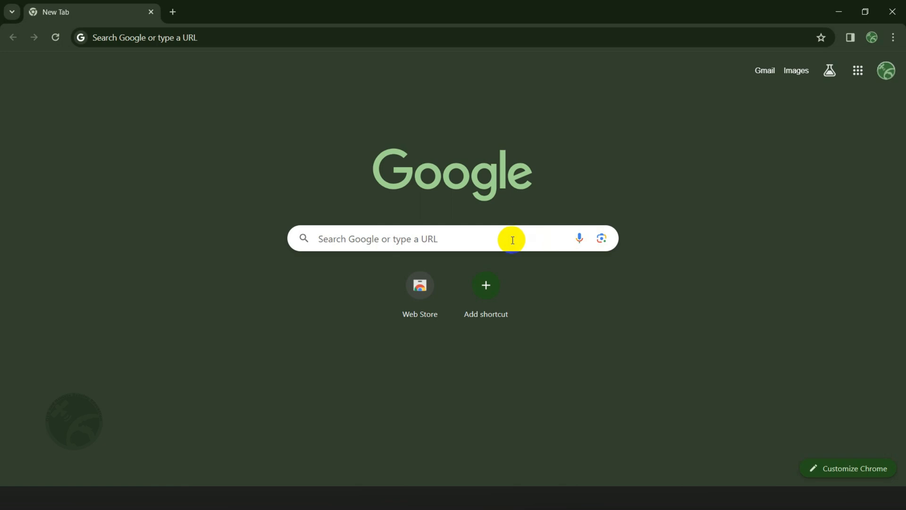
Open the Copernicus Data Space Ecosystem website through a web search
{"action": "left_click", "coordinate": [440, 242]}
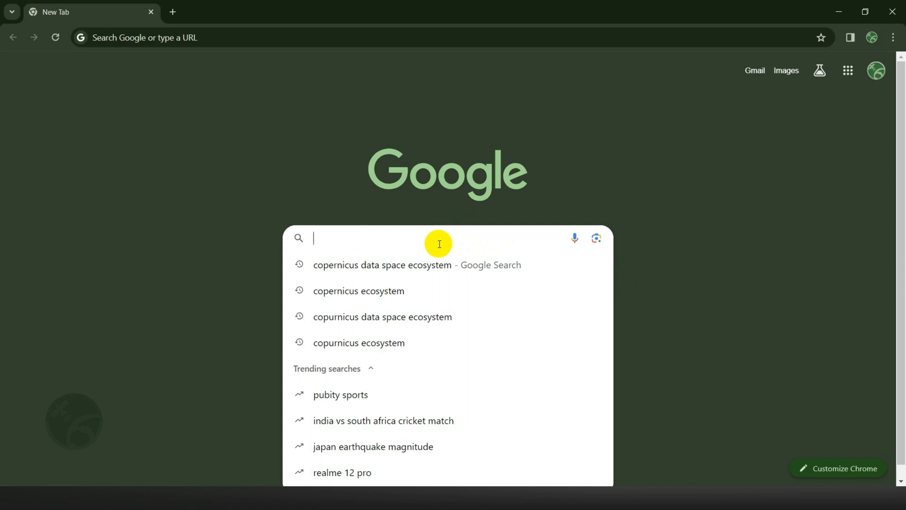
{"action": "type", "text": "co"}
{"action": "key", "text": "Return"}
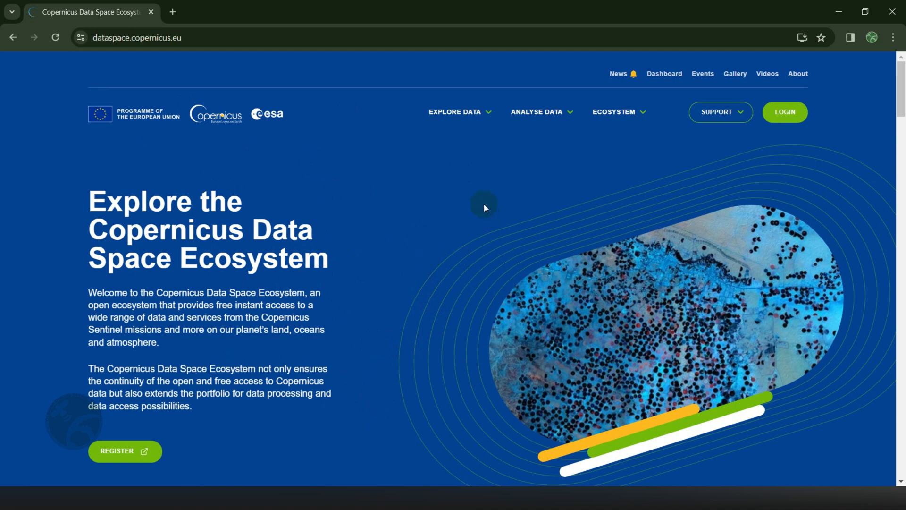
Open the Data collections page under Explore Data and examine the list of available Sentinel missions
{"action": "mouse_move", "coordinate": [465, 113]}
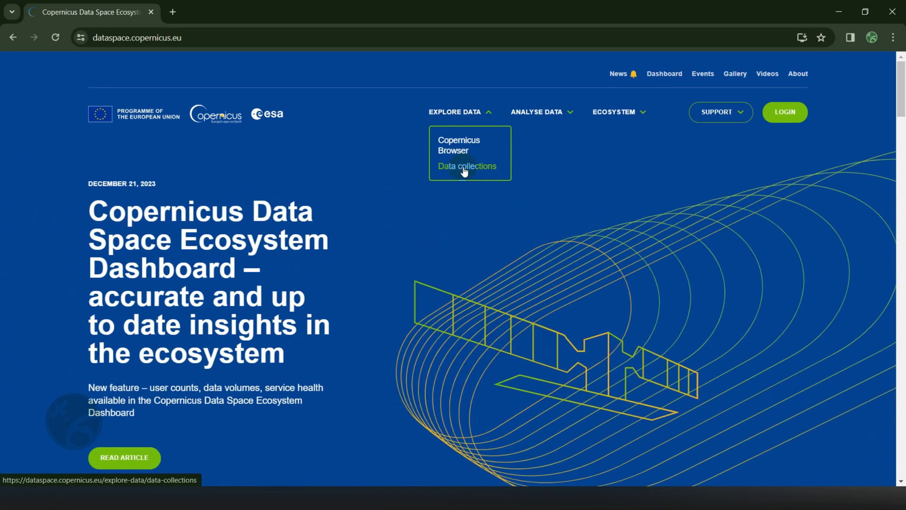
{"action": "left_click", "coordinate": [465, 171]}
{"action": "scroll", "coordinate": [461, 222], "scroll_direction": "down", "scroll_amount": 1}
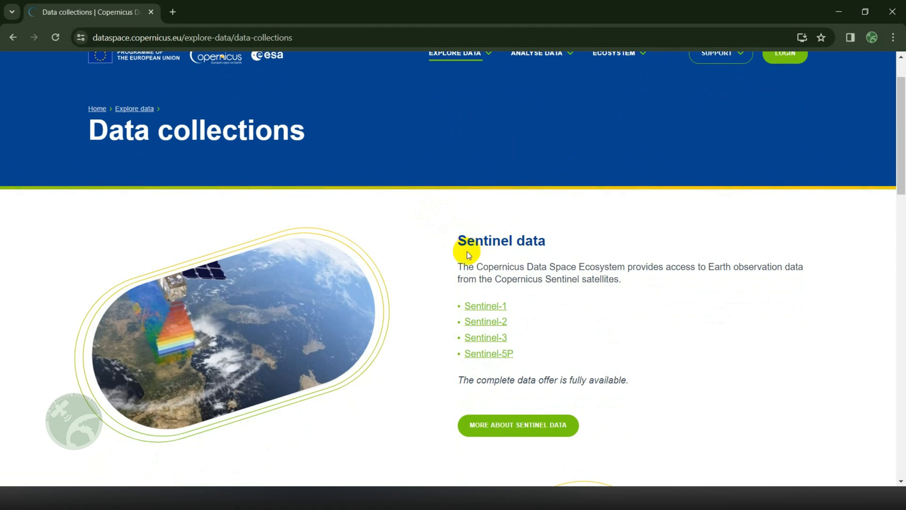
{"action": "scroll", "coordinate": [467, 252], "scroll_direction": "down", "scroll_amount": 1}
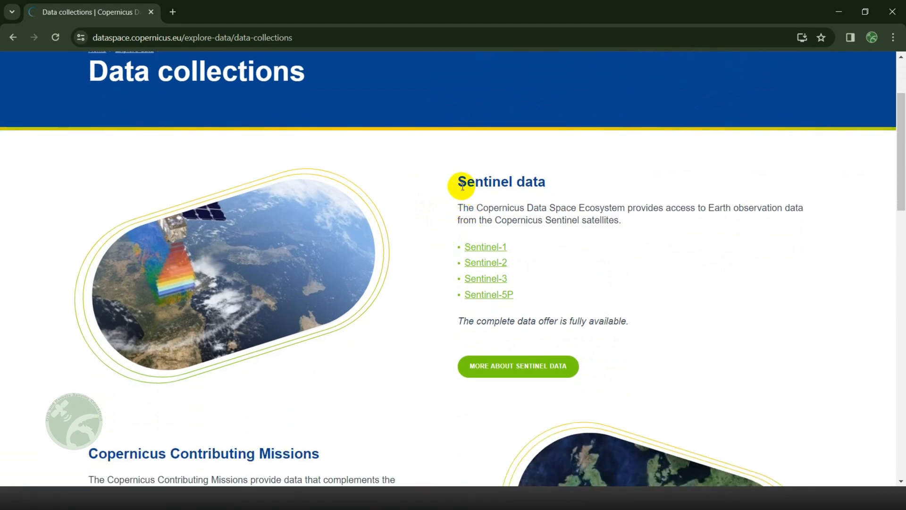
{"action": "left_click_drag", "start_coordinate": [456, 248], "coordinate": [535, 253]}
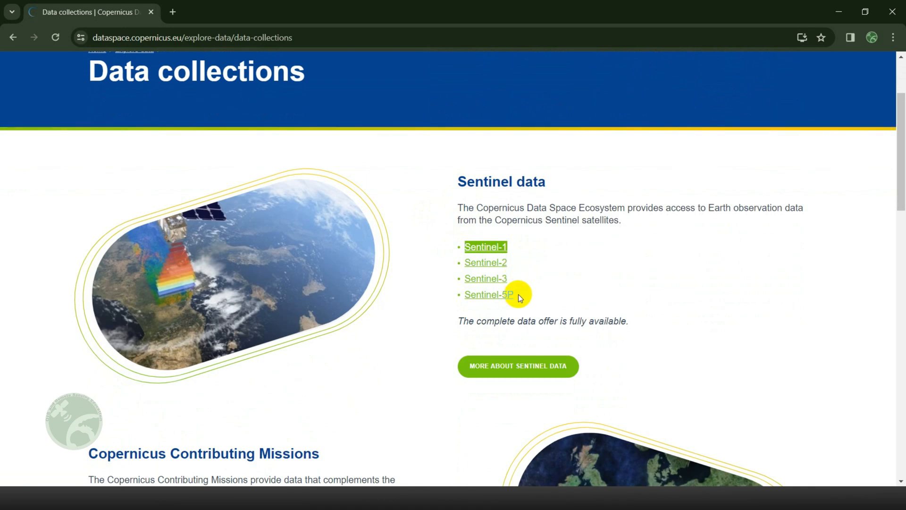
{"action": "scroll", "coordinate": [534, 304], "scroll_direction": "up", "scroll_amount": 3}
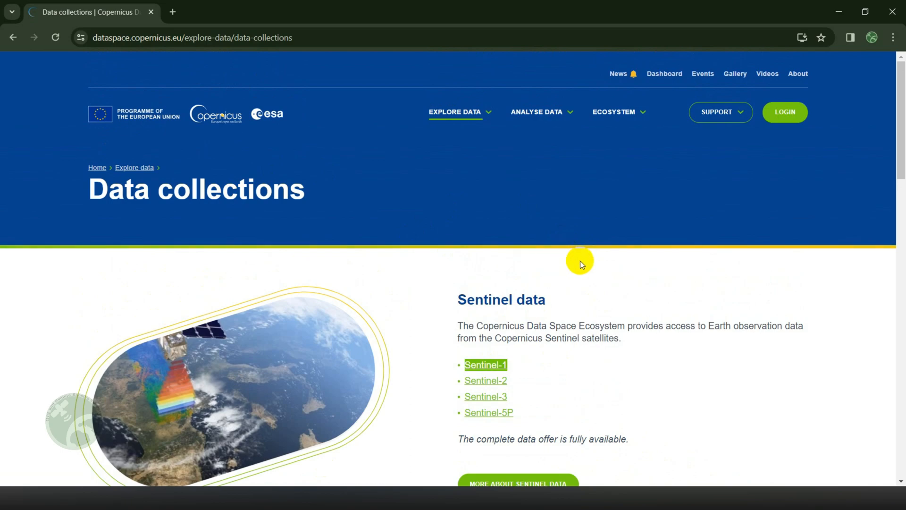
Look through the contributing missions, federated data sets and complementary data sections of the Data collections page
{"action": "scroll", "coordinate": [576, 265], "scroll_direction": "down", "scroll_amount": 3}
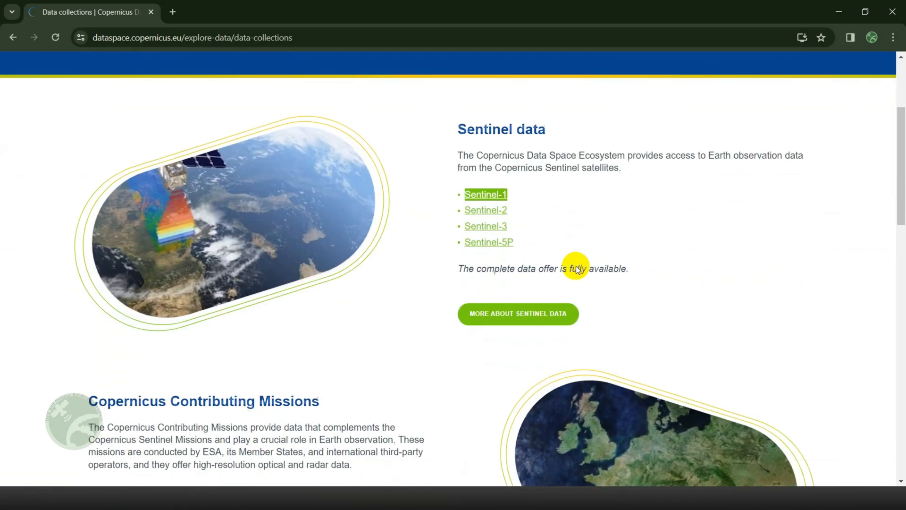
{"action": "scroll", "coordinate": [576, 267], "scroll_direction": "down", "scroll_amount": 3}
{"action": "scroll", "coordinate": [576, 268], "scroll_direction": "down", "scroll_amount": 3}
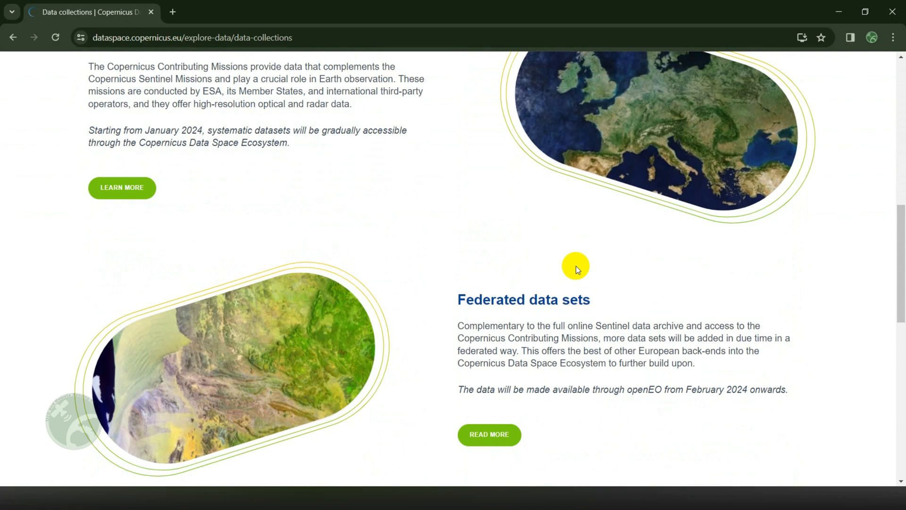
{"action": "scroll", "coordinate": [576, 270], "scroll_direction": "down", "scroll_amount": 2}
{"action": "scroll", "coordinate": [576, 267], "scroll_direction": "down", "scroll_amount": 6}
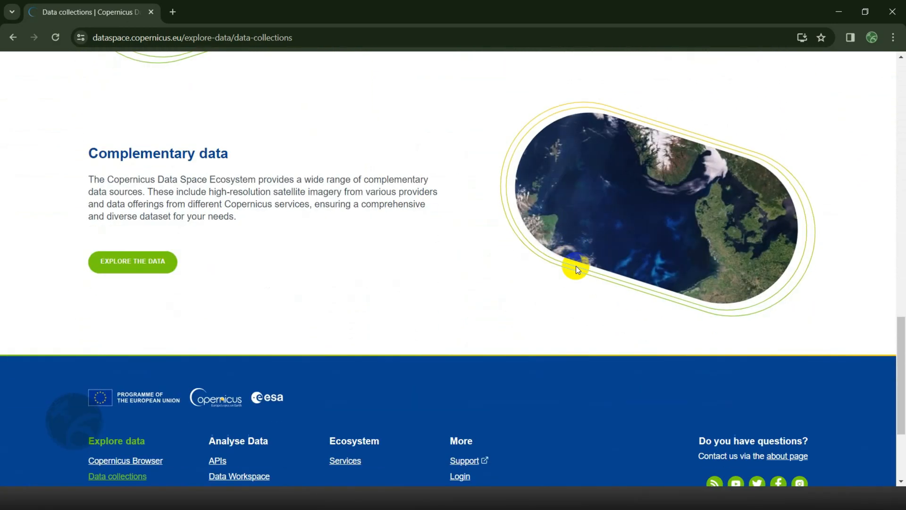
{"action": "scroll", "coordinate": [576, 265], "scroll_direction": "down", "scroll_amount": 4}
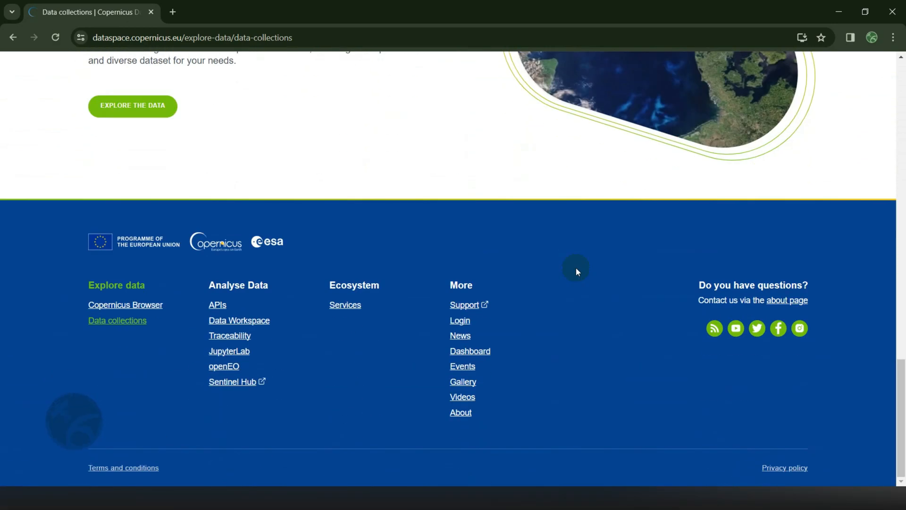
{"action": "scroll", "coordinate": [576, 267], "scroll_direction": "up", "scroll_amount": 20}
{"action": "scroll", "coordinate": [576, 268], "scroll_direction": "up", "scroll_amount": 3}
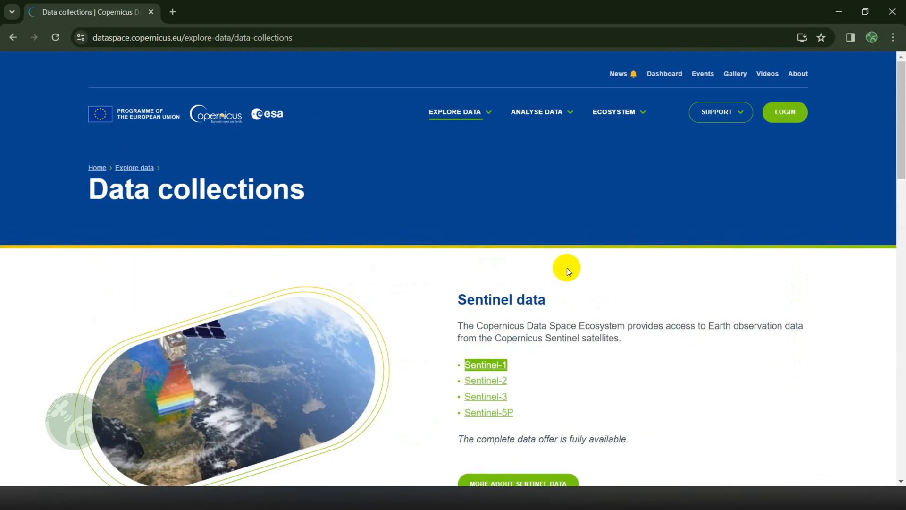
Return to the Copernicus home page and follow the registration link in its welcome banner
{"action": "left_click", "coordinate": [94, 168]}
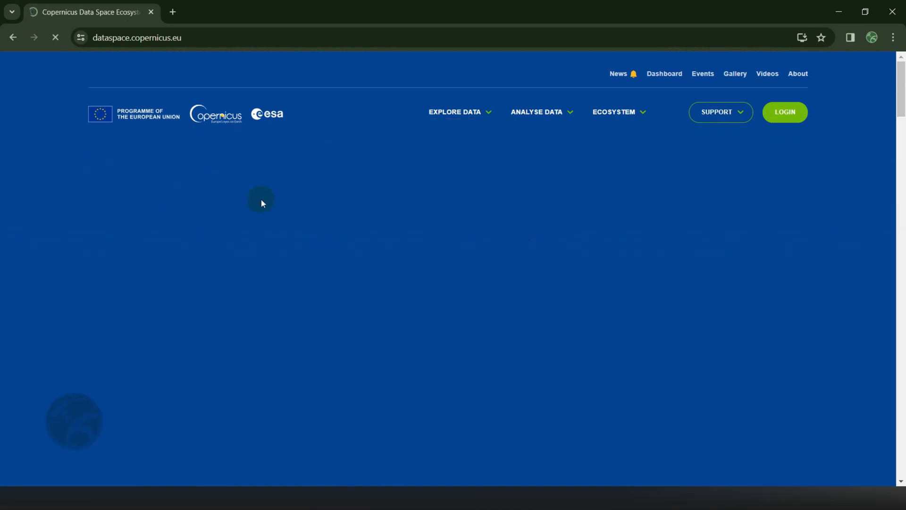
{"action": "scroll", "coordinate": [352, 295], "scroll_direction": "down", "scroll_amount": 3}
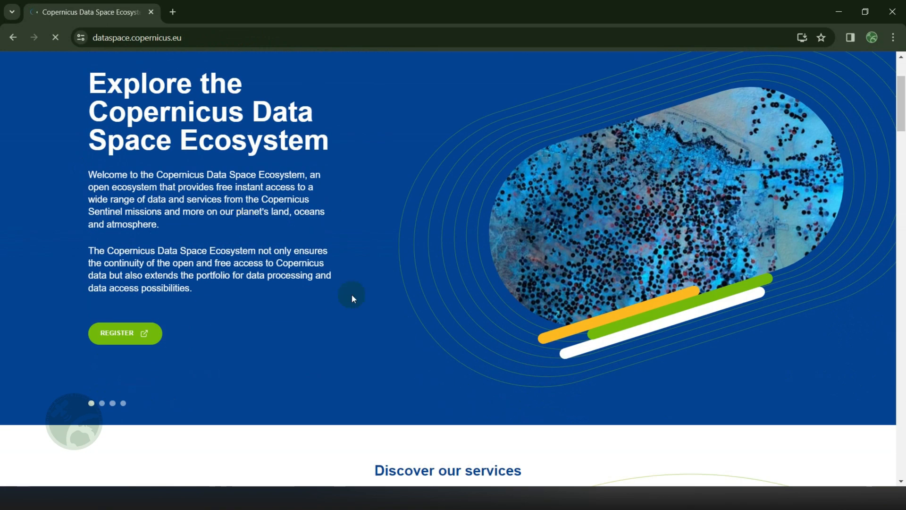
{"action": "left_click", "coordinate": [135, 338]}
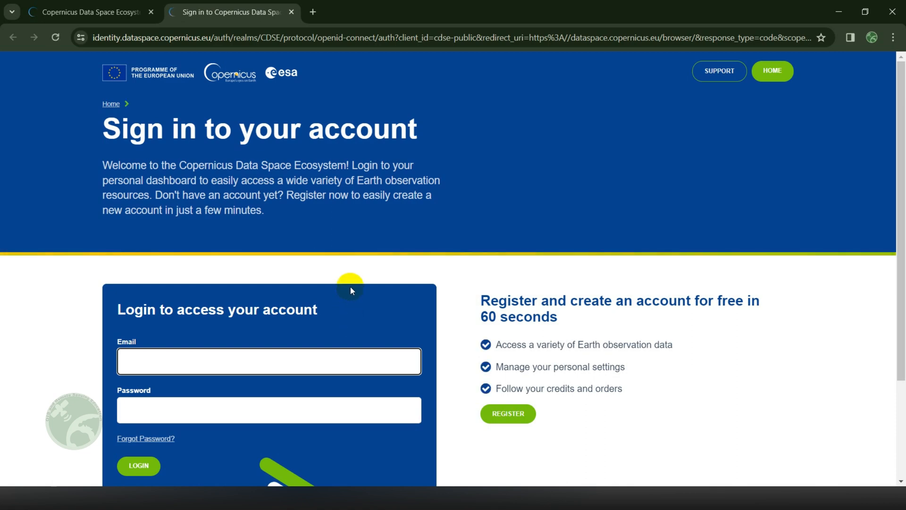
Open the form for creating a new personal account from the sign-in page
{"action": "left_click", "coordinate": [366, 369]}
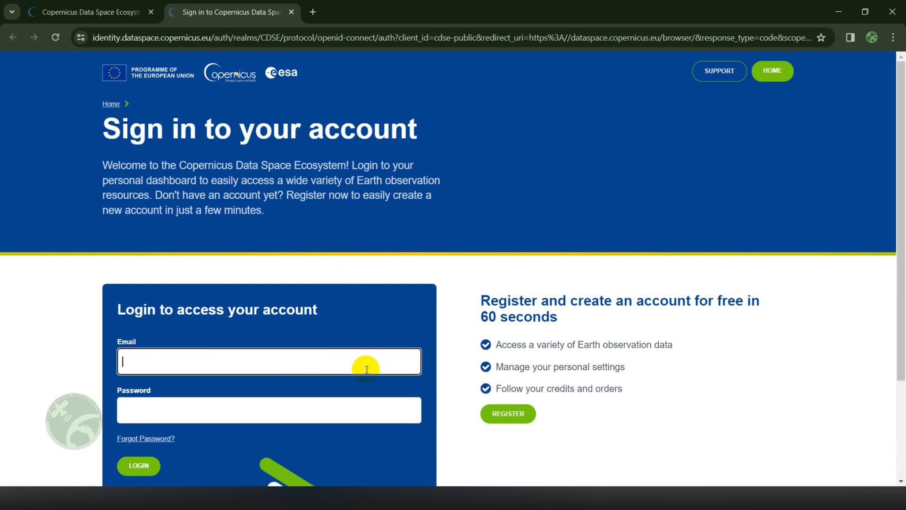
{"action": "scroll", "coordinate": [419, 299], "scroll_direction": "down", "scroll_amount": 3}
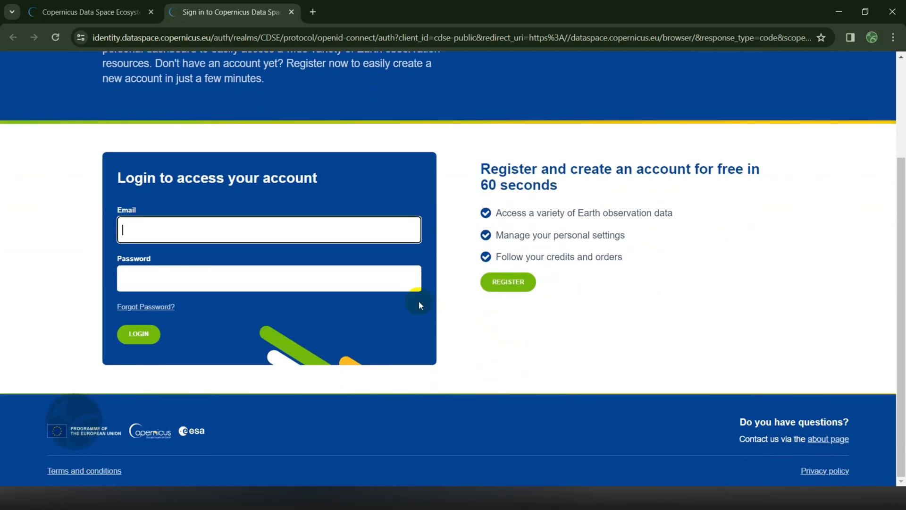
{"action": "scroll", "coordinate": [418, 302], "scroll_direction": "up", "scroll_amount": 3}
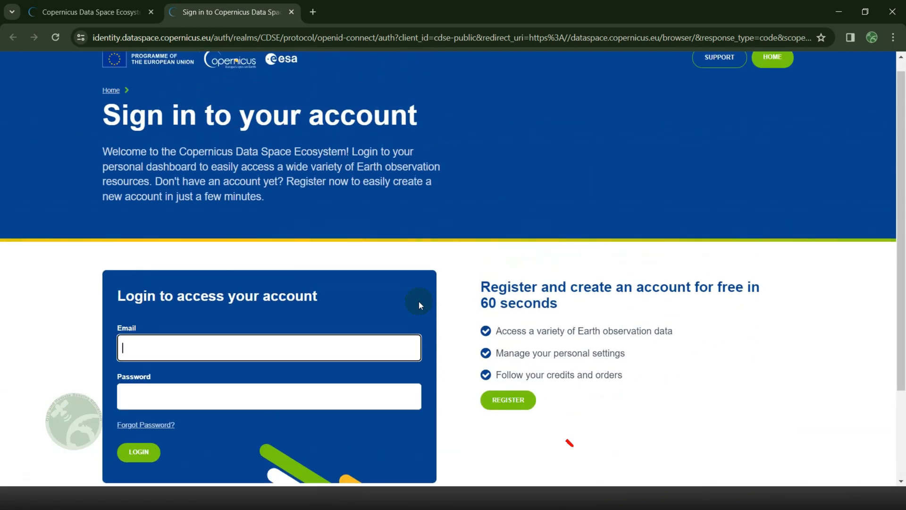
{"action": "left_click", "coordinate": [513, 402]}
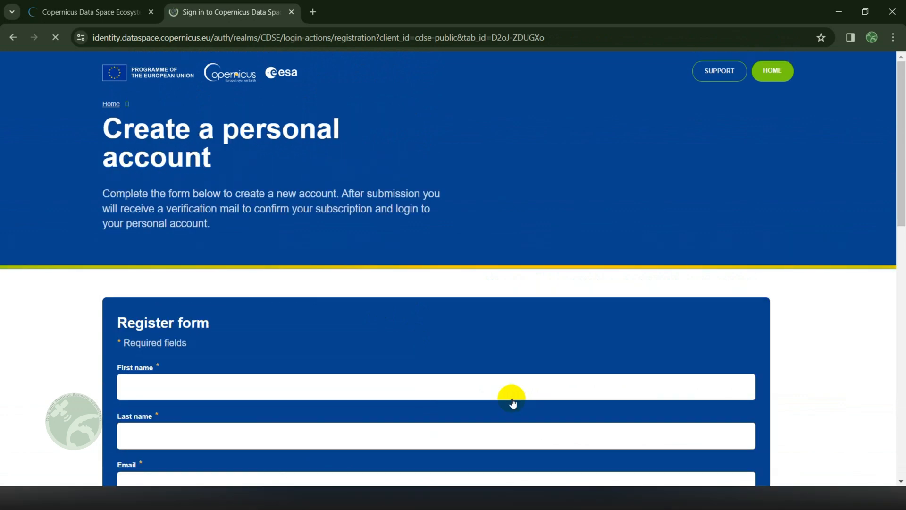
Review the registration form, then fill in "GIS and Remote Sensing" as first name and "Education" as last name
{"action": "scroll", "coordinate": [431, 378], "scroll_direction": "down", "scroll_amount": 5}
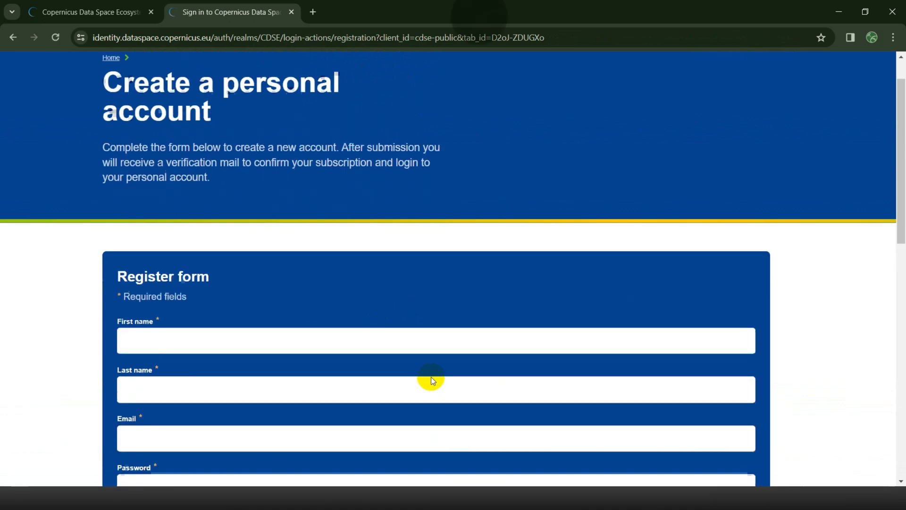
{"action": "scroll", "coordinate": [265, 383], "scroll_direction": "down", "scroll_amount": 8}
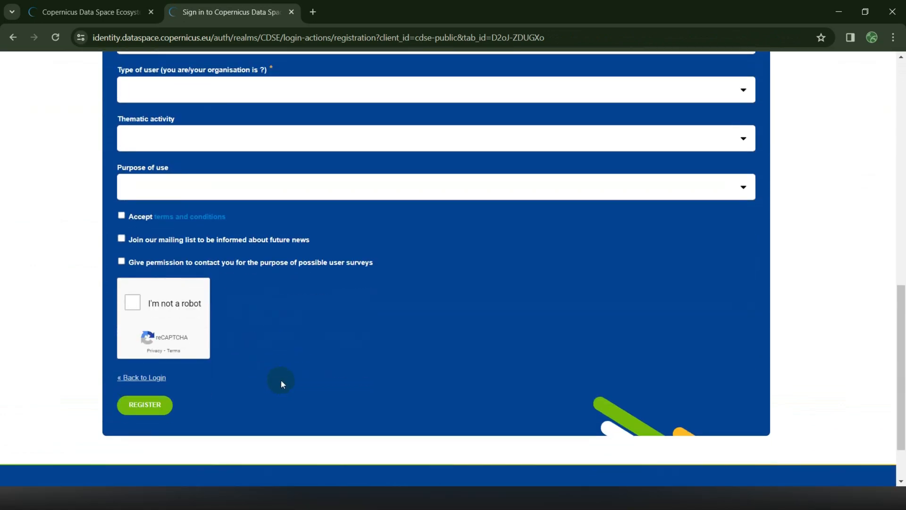
{"action": "scroll", "coordinate": [282, 380], "scroll_direction": "up", "scroll_amount": 9}
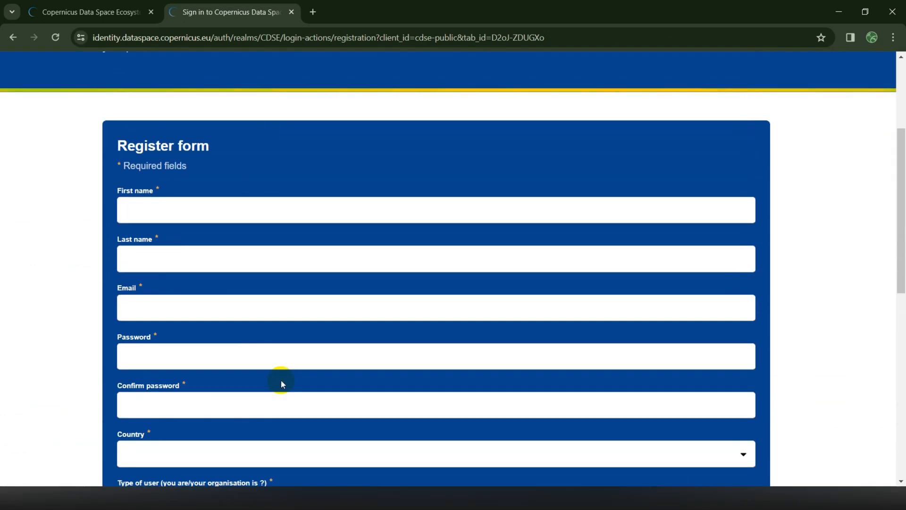
{"action": "left_click", "coordinate": [186, 209]}
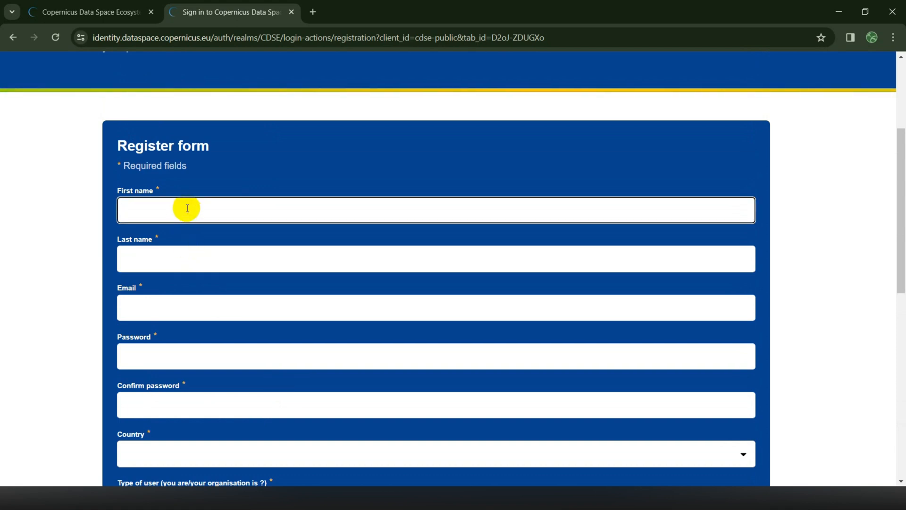
{"action": "type", "text": "GIS and Remote"}
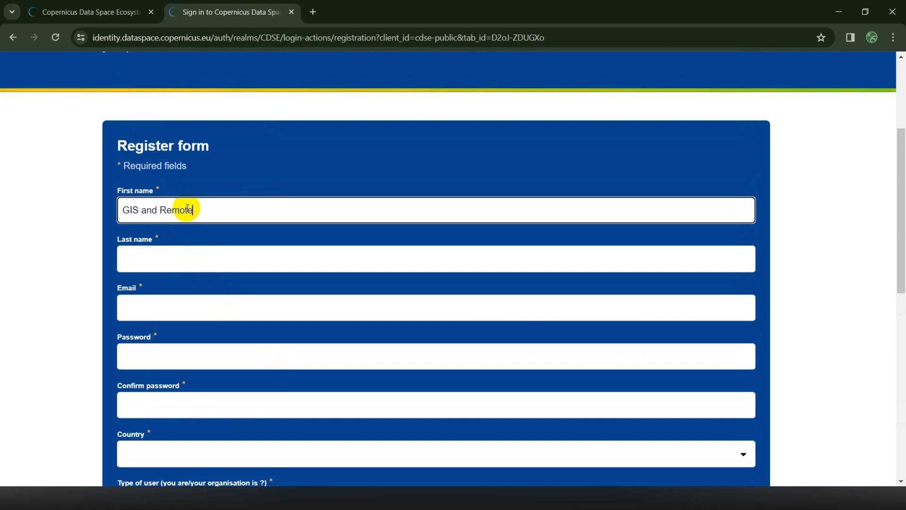
{"action": "type", "text": " S"}
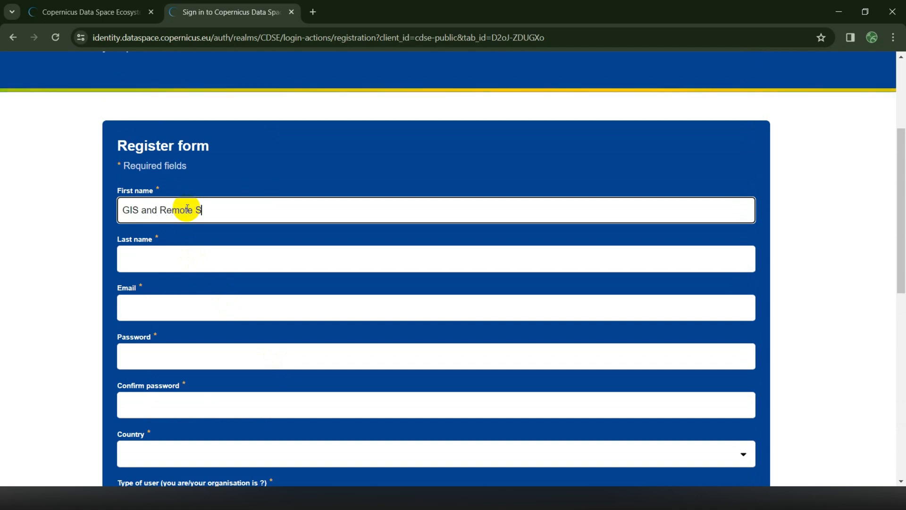
{"action": "type", "text": "ensing"}
{"action": "key", "text": "Tab"}
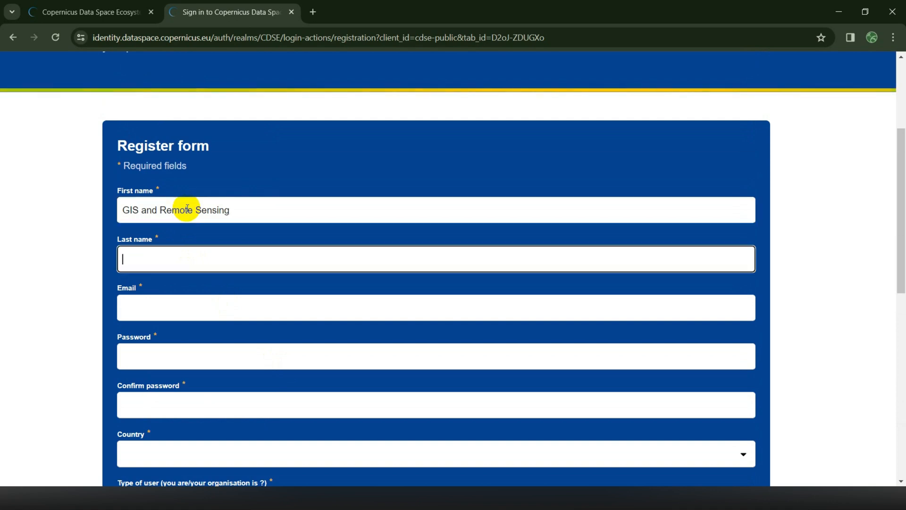
{"action": "type", "text": "Education"}
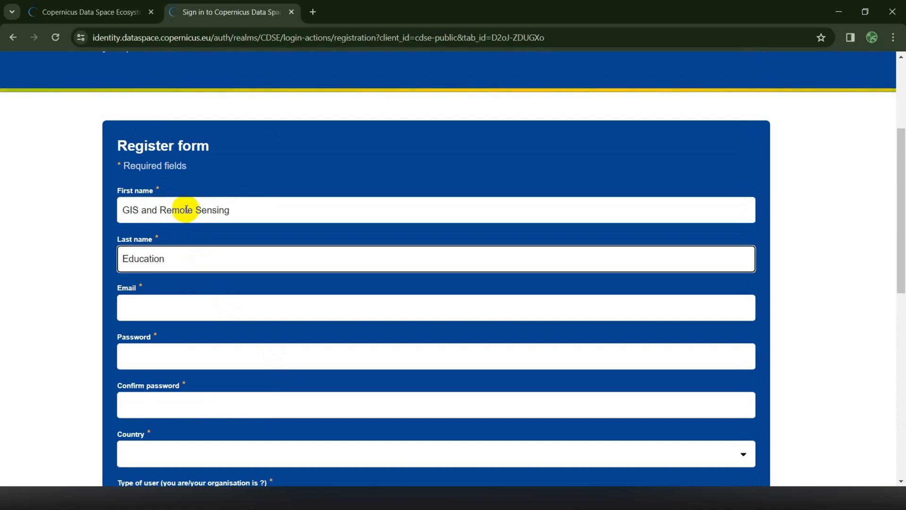
Fill in the account's e-mail address, enter the account password and repeat it for confirmation
{"action": "left_click", "coordinate": [187, 308]}
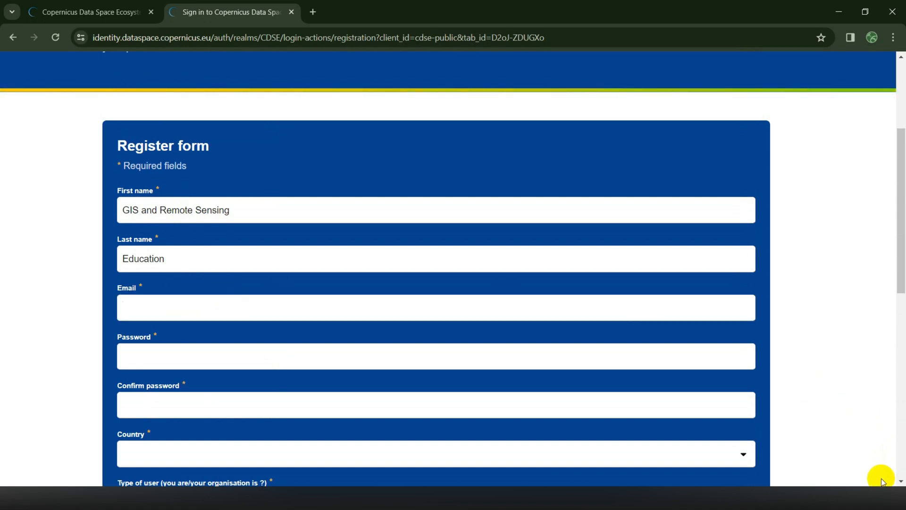
{"action": "key", "text": "ctrl+v"}
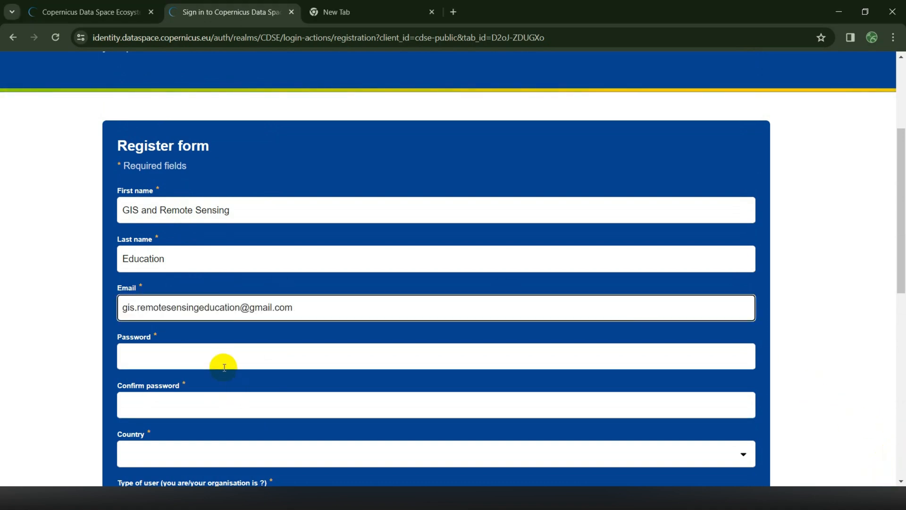
{"action": "left_click", "coordinate": [196, 360]}
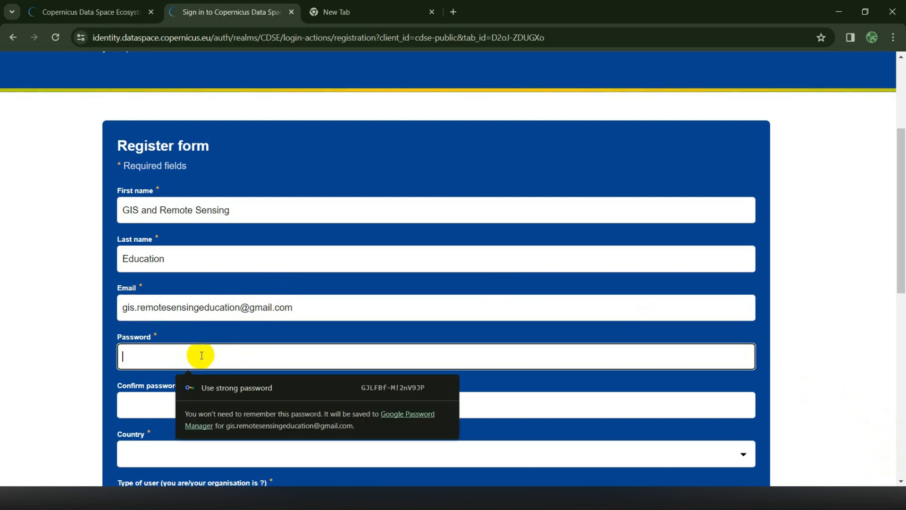
{"action": "type", "text": "••••"}
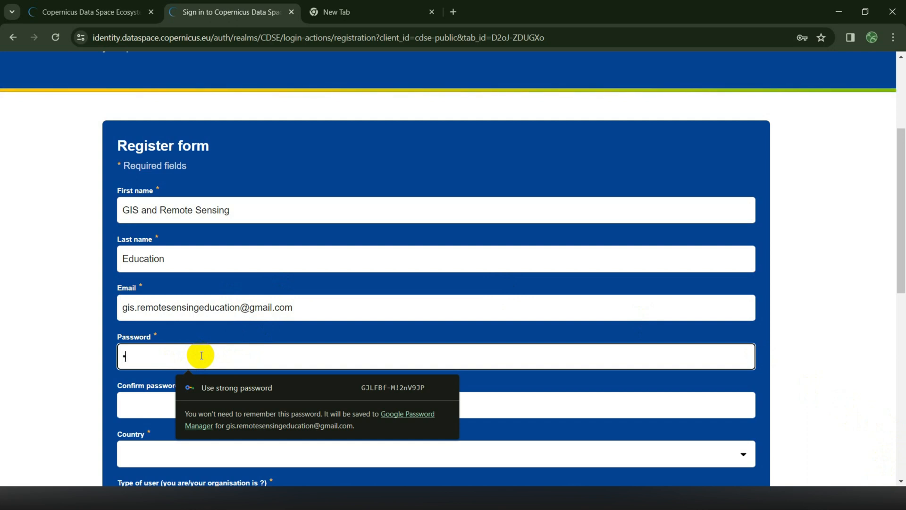
{"action": "type", "text": "••••"}
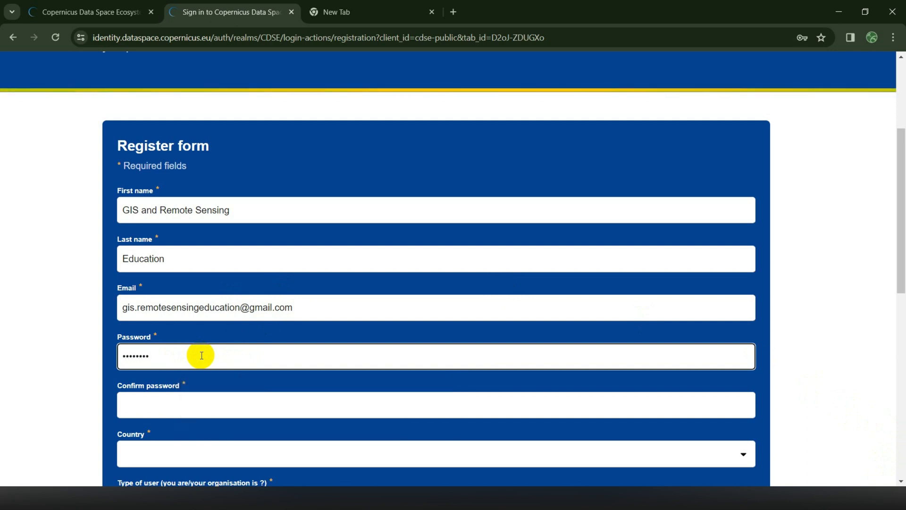
{"action": "key", "text": "Tab"}
{"action": "type", "text": "••••••"}
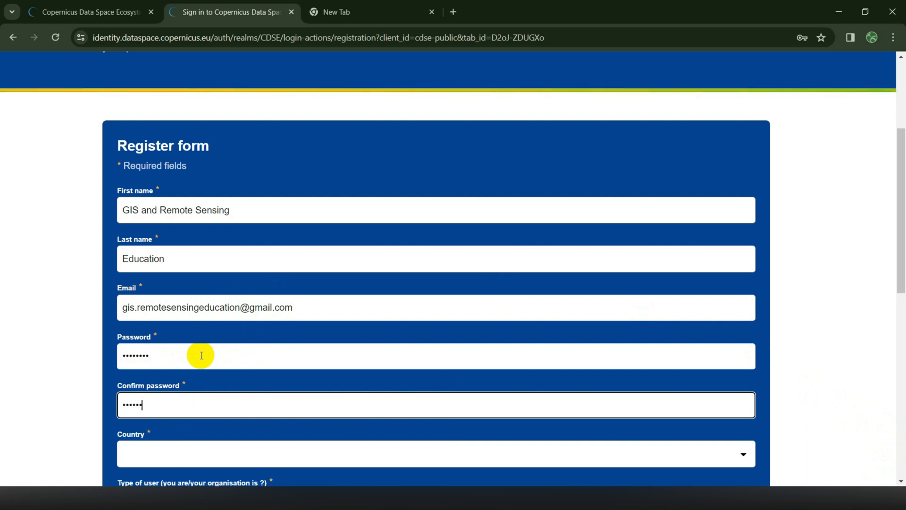
Set the country in the registration form to Bangladesh
{"action": "scroll", "coordinate": [204, 354], "scroll_direction": "down", "scroll_amount": 2}
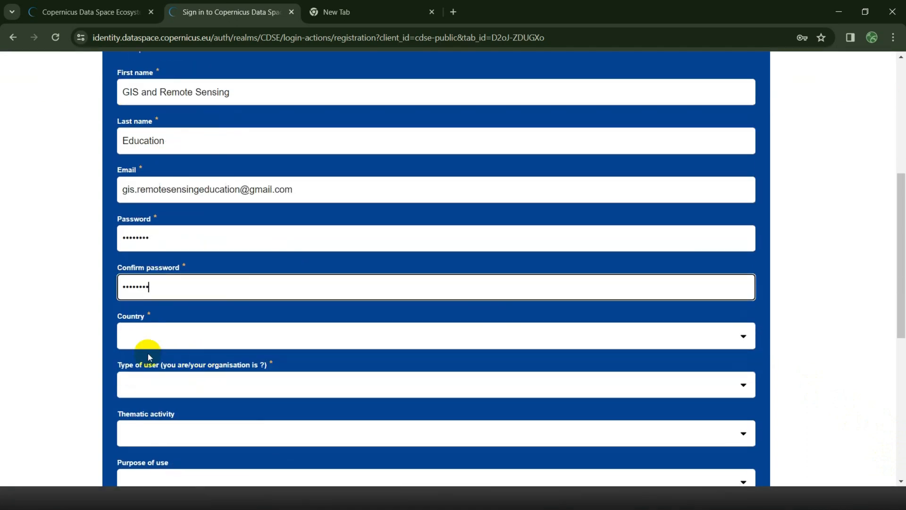
{"action": "left_click", "coordinate": [206, 334]}
{"action": "scroll", "coordinate": [162, 313], "scroll_direction": "down", "scroll_amount": 1}
{"action": "left_click", "coordinate": [158, 268]}
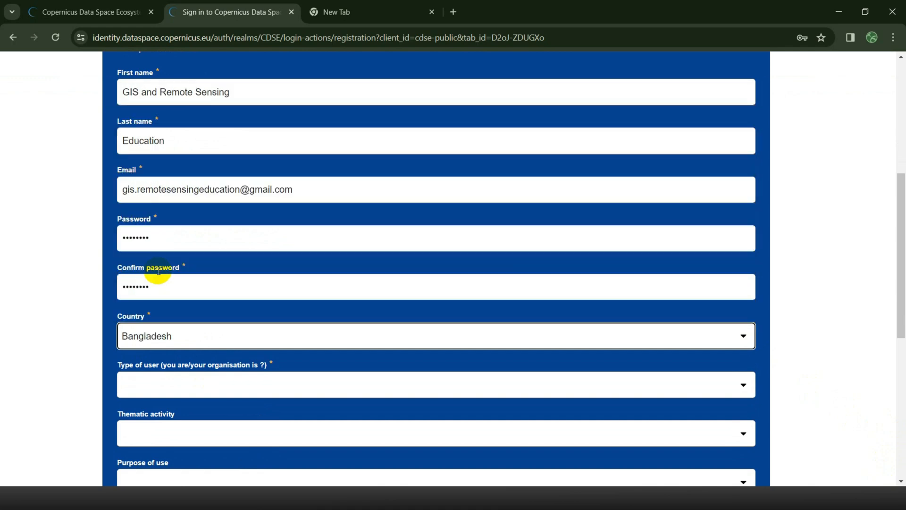
Set the type of user to Research & education organisation and the purpose of use to Research
{"action": "scroll", "coordinate": [222, 361], "scroll_direction": "down", "scroll_amount": 2}
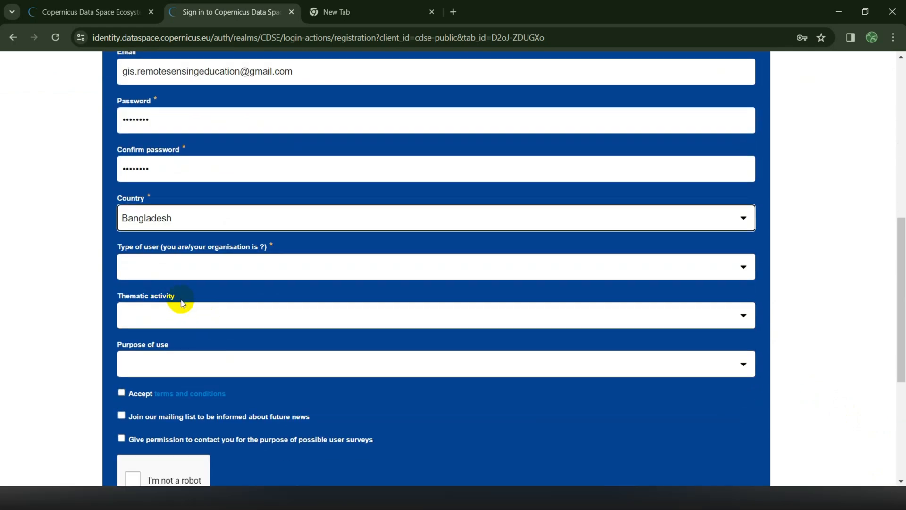
{"action": "left_click", "coordinate": [743, 267]}
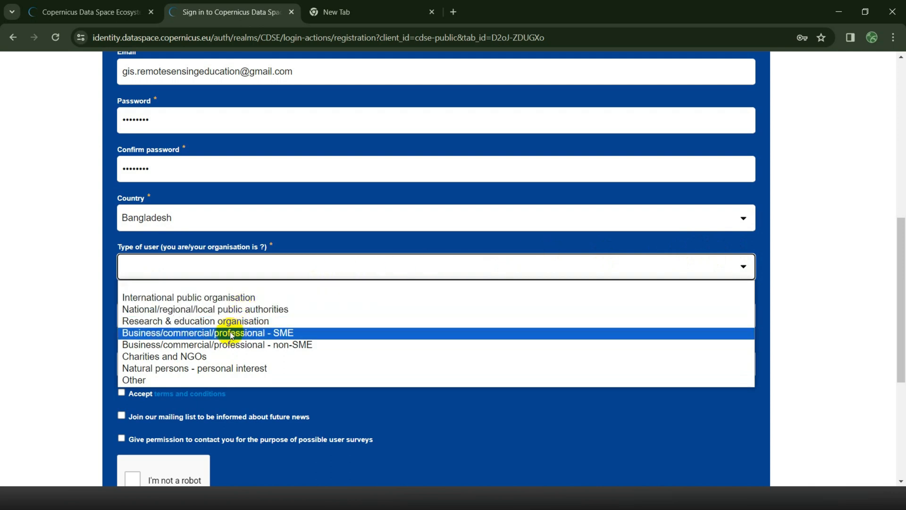
{"action": "left_click", "coordinate": [215, 321]}
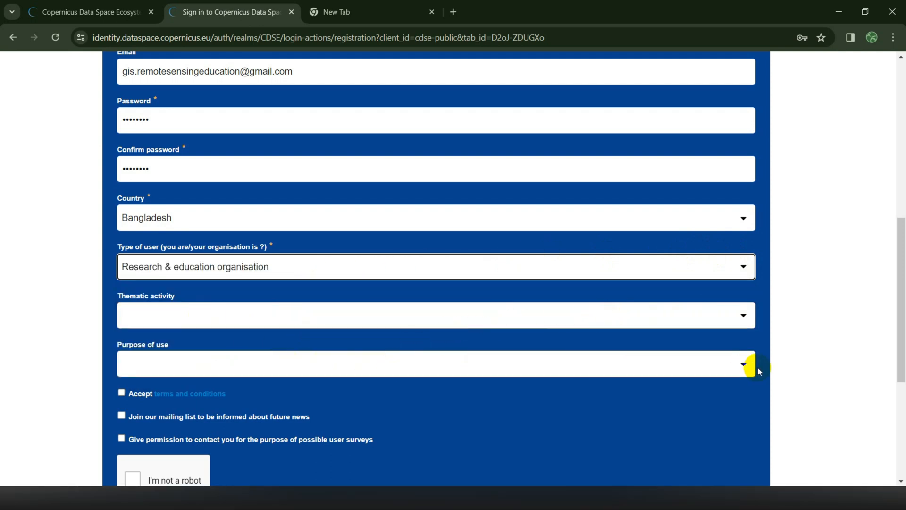
{"action": "left_click", "coordinate": [742, 366]}
{"action": "scroll", "coordinate": [740, 367], "scroll_direction": "down", "scroll_amount": 3}
{"action": "left_click", "coordinate": [695, 242]}
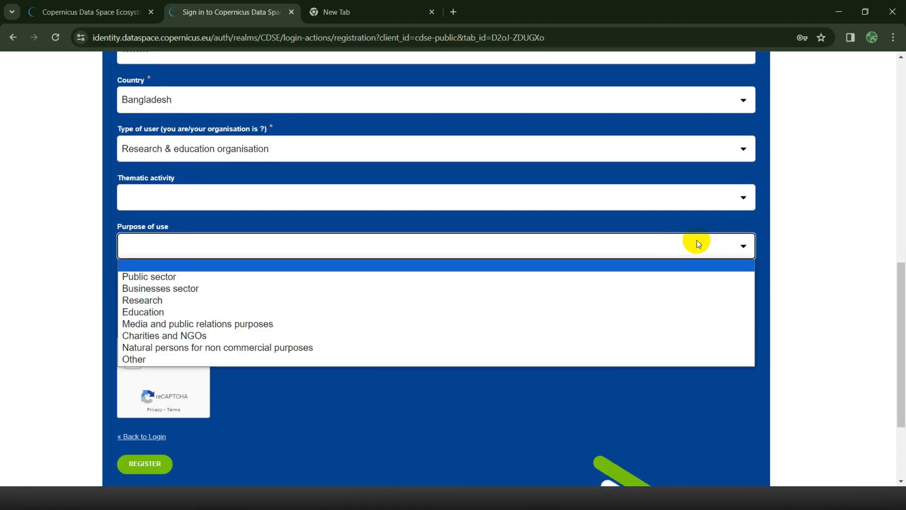
{"action": "left_click", "coordinate": [150, 300]}
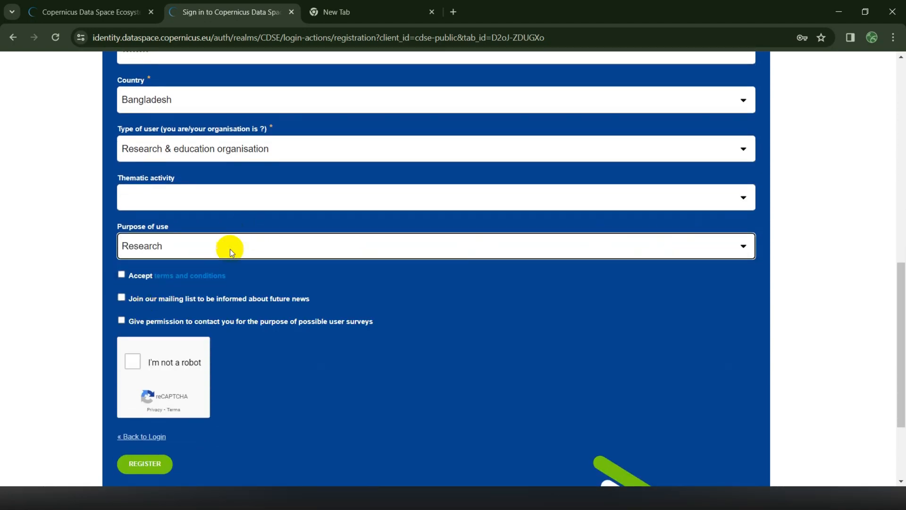
Accept the terms and conditions, leaving the mailing list and user survey options unselected
{"action": "left_click", "coordinate": [122, 275]}
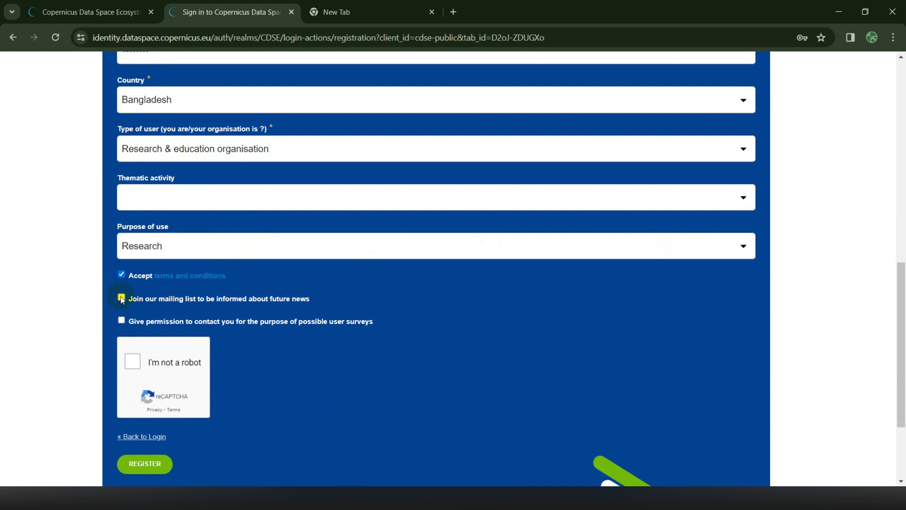
{"action": "left_click", "coordinate": [122, 321]}
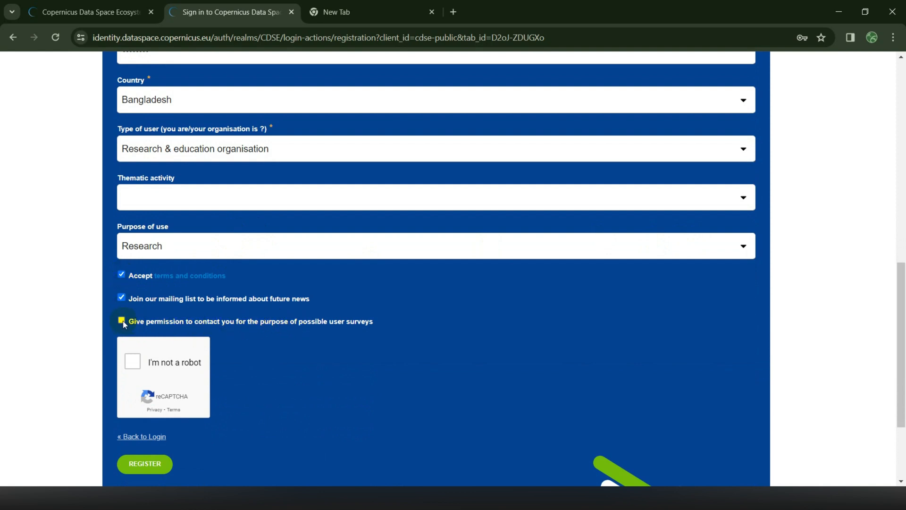
{"action": "left_click", "coordinate": [122, 299]}
Try to submit the registration form after completing the reCAPTCHA check
{"action": "left_click", "coordinate": [133, 362]}
{"action": "scroll", "coordinate": [189, 278], "scroll_direction": "down", "scroll_amount": 1}
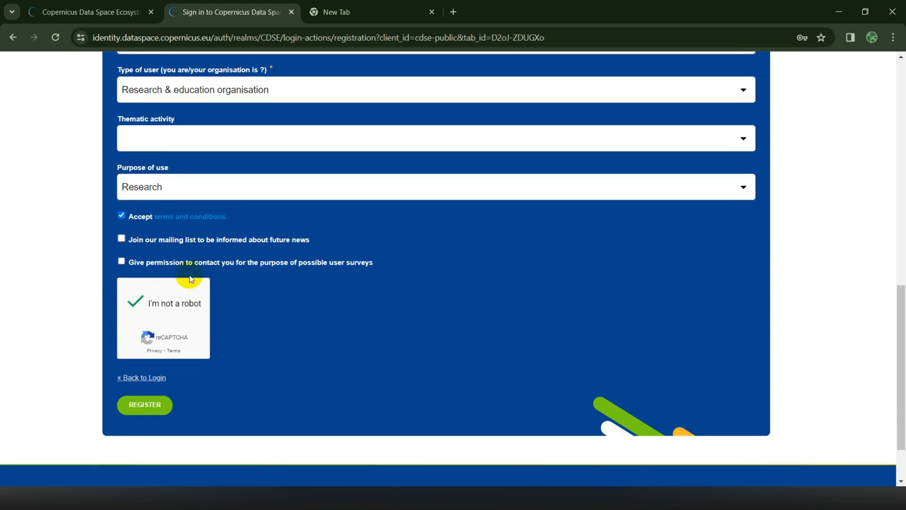
{"action": "left_click", "coordinate": [152, 405]}
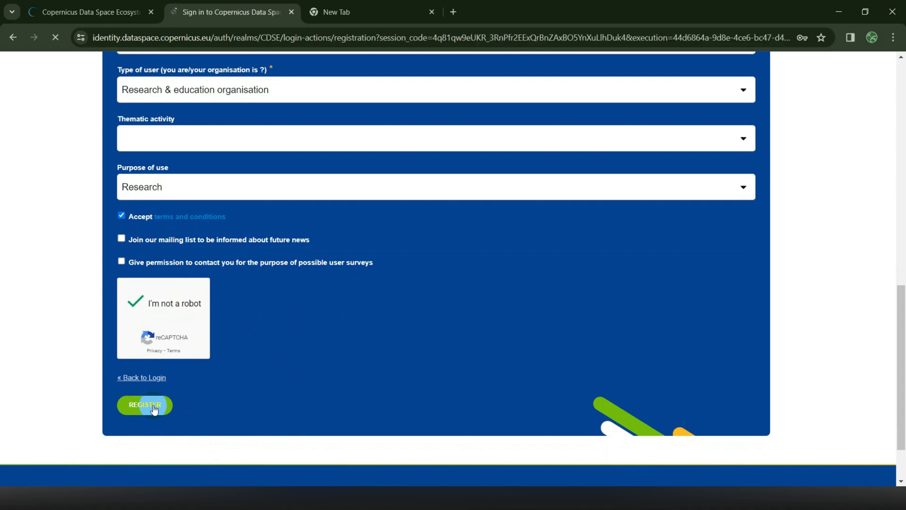
Enter a new account password that meets the stated password rules and repeat it for confirmation
{"action": "scroll", "coordinate": [203, 374], "scroll_direction": "down", "scroll_amount": 3}
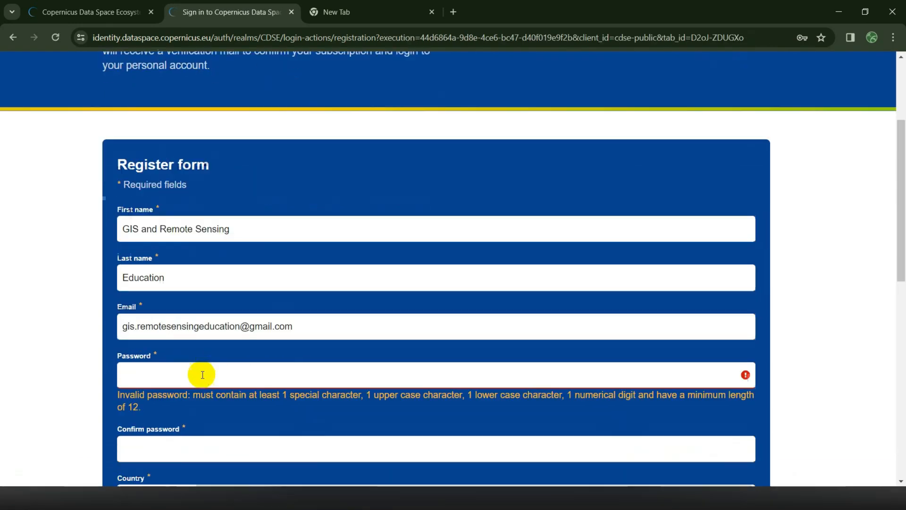
{"action": "scroll", "coordinate": [203, 374], "scroll_direction": "down", "scroll_amount": 2}
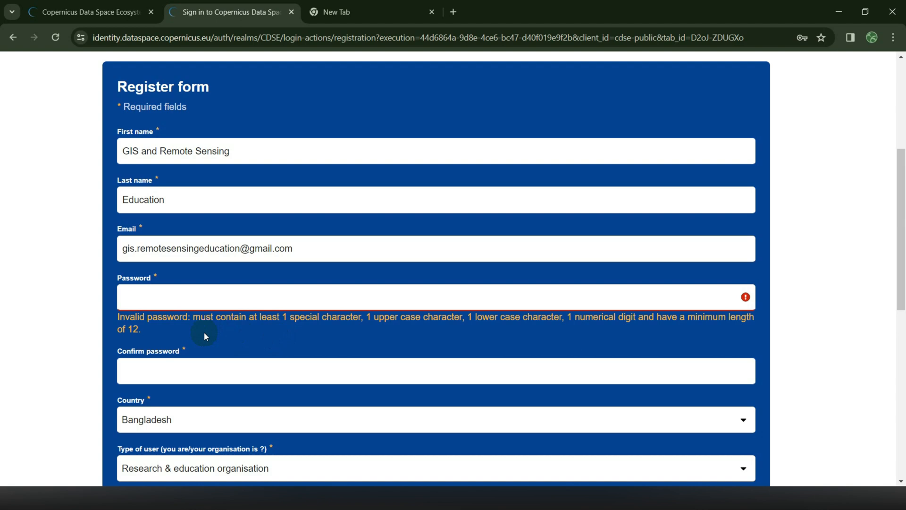
{"action": "left_click", "coordinate": [162, 297]}
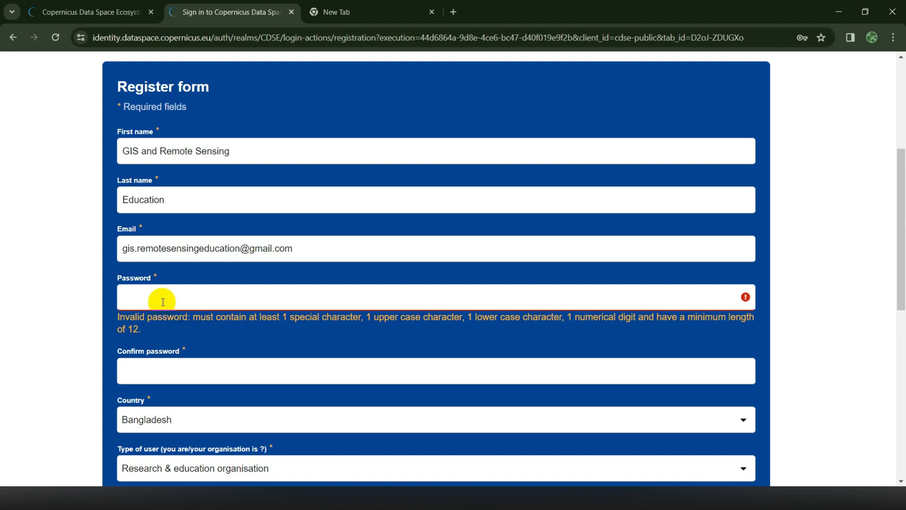
{"action": "left_click", "coordinate": [370, 306]}
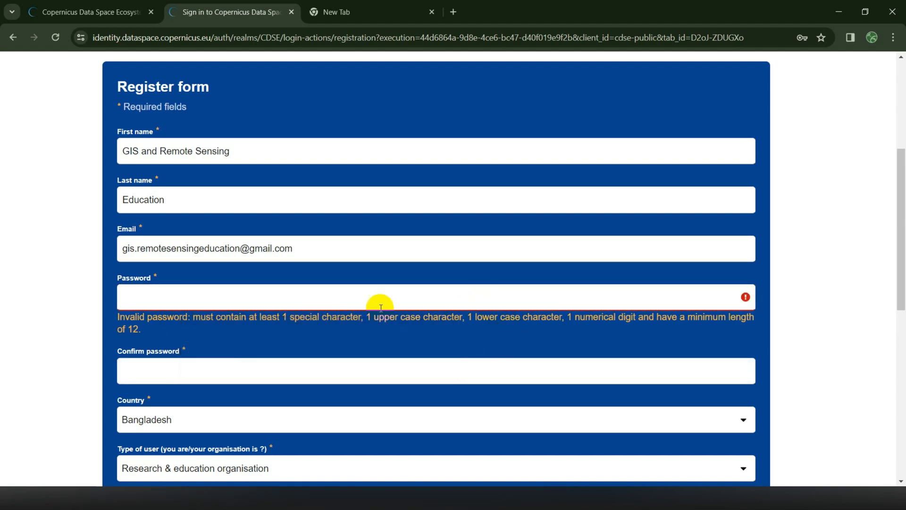
{"action": "left_click", "coordinate": [370, 299]}
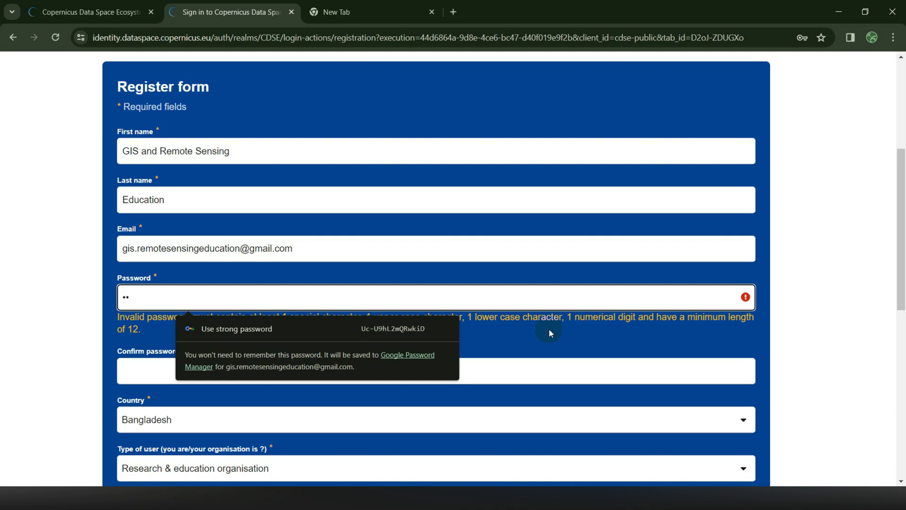
{"action": "type", "text": "1"}
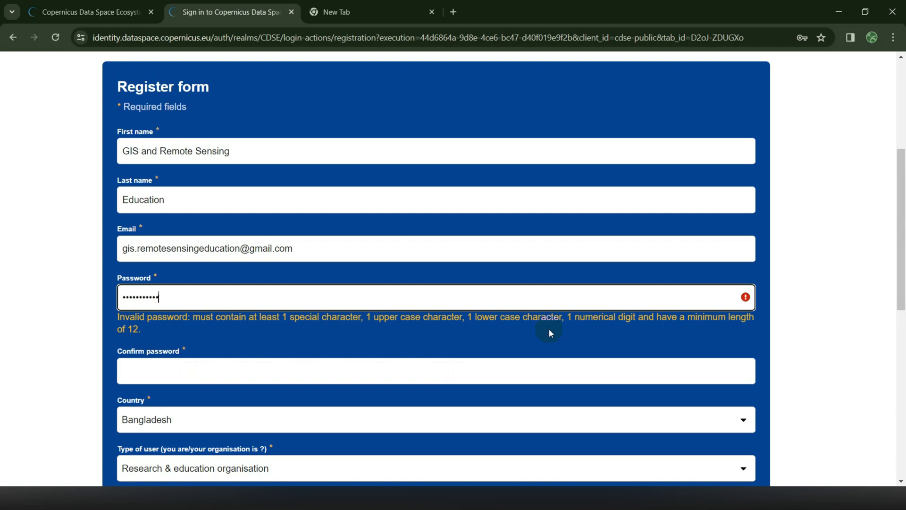
{"action": "key", "text": "Tab"}
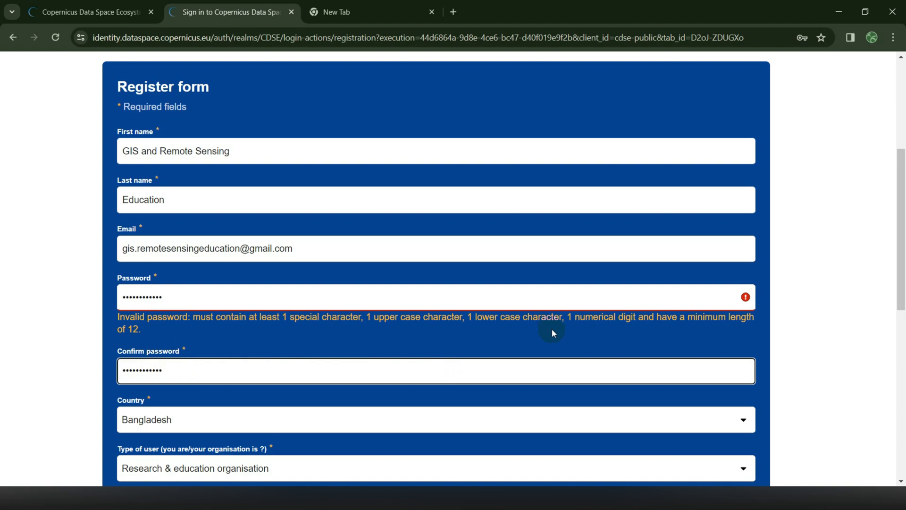
Complete the reCAPTCHA check by selecting all squares with bicycles, and submit the registration form
{"action": "scroll", "coordinate": [579, 325], "scroll_direction": "down", "scroll_amount": 8}
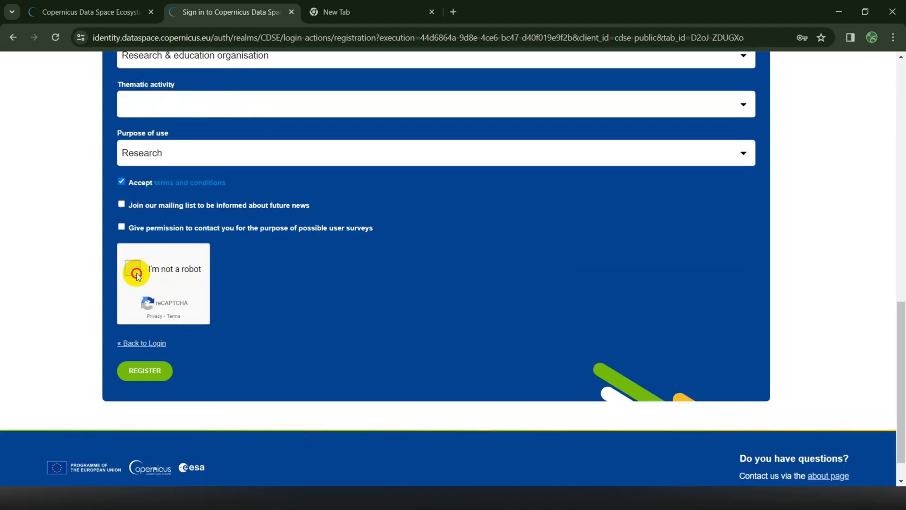
{"action": "left_click", "coordinate": [134, 270]}
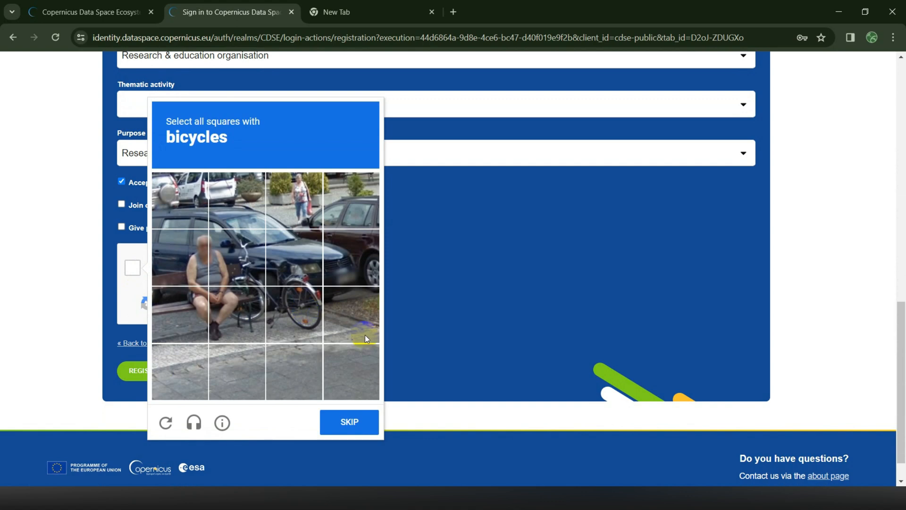
{"action": "left_click", "coordinate": [293, 330]}
{"action": "left_click", "coordinate": [236, 319]}
{"action": "left_click", "coordinate": [236, 260]}
{"action": "left_click", "coordinate": [283, 271]}
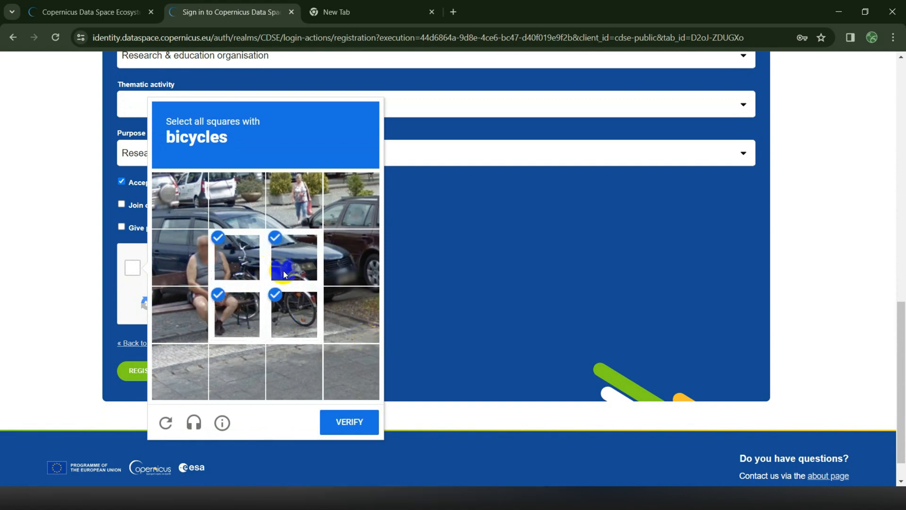
{"action": "left_click", "coordinate": [336, 420]}
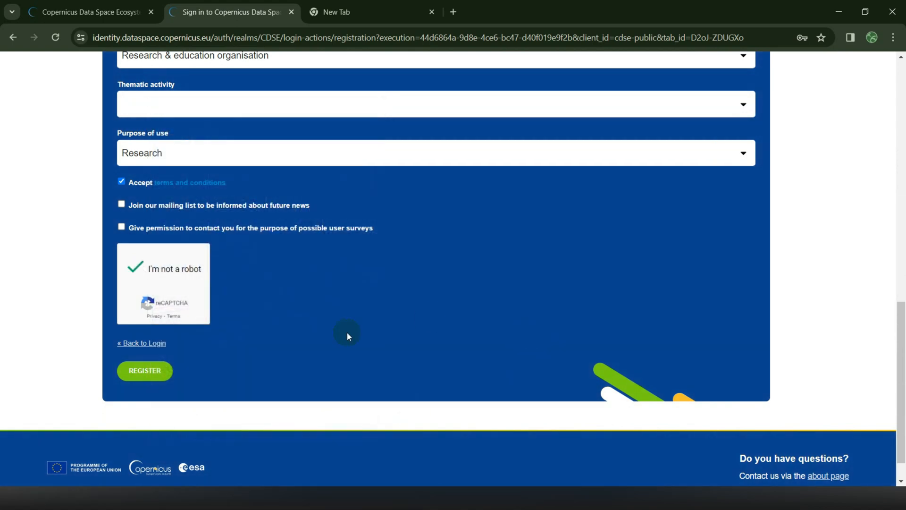
{"action": "left_click", "coordinate": [143, 372]}
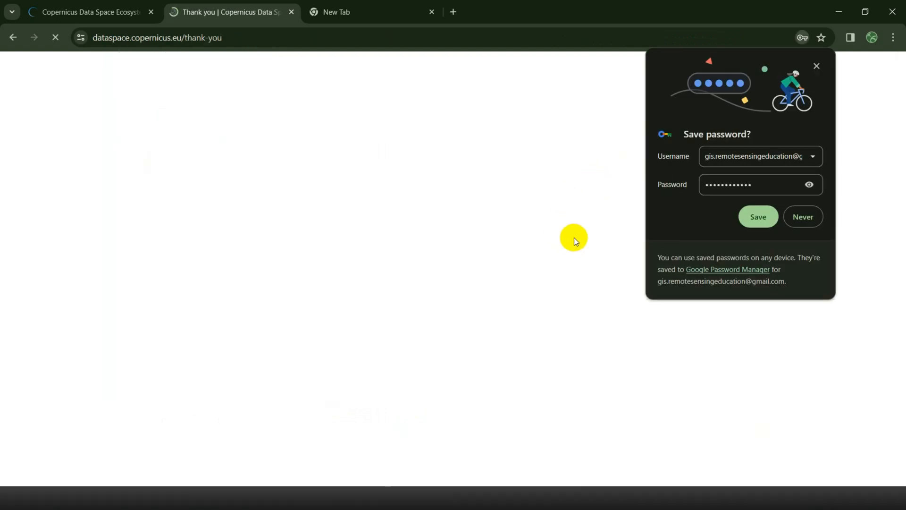
Save the new account's password in the browser and read the notice on the sign-up page
{"action": "left_click", "coordinate": [754, 229]}
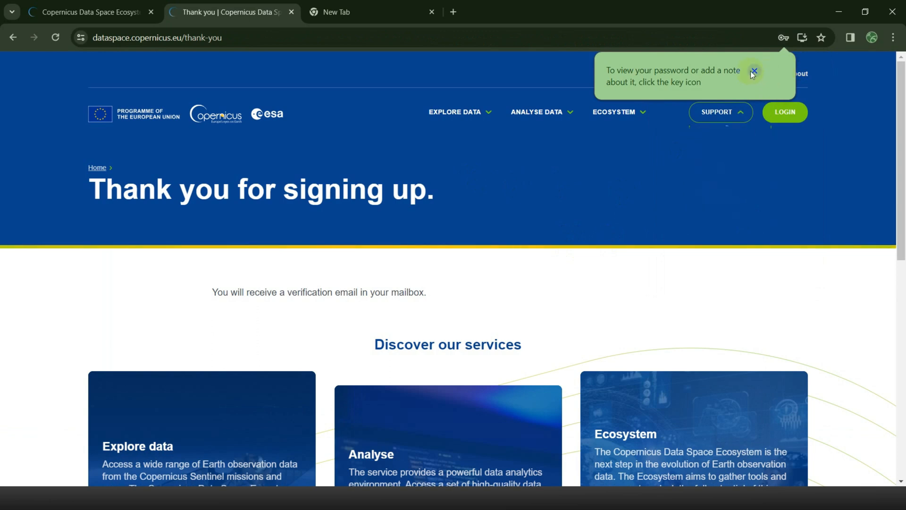
{"action": "left_click", "coordinate": [754, 71]}
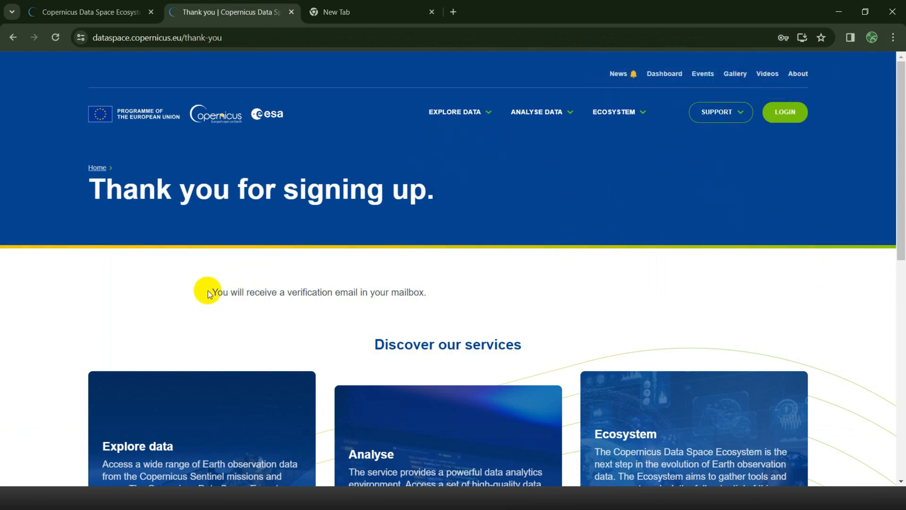
{"action": "left_click_drag", "start_coordinate": [214, 294], "coordinate": [452, 294]}
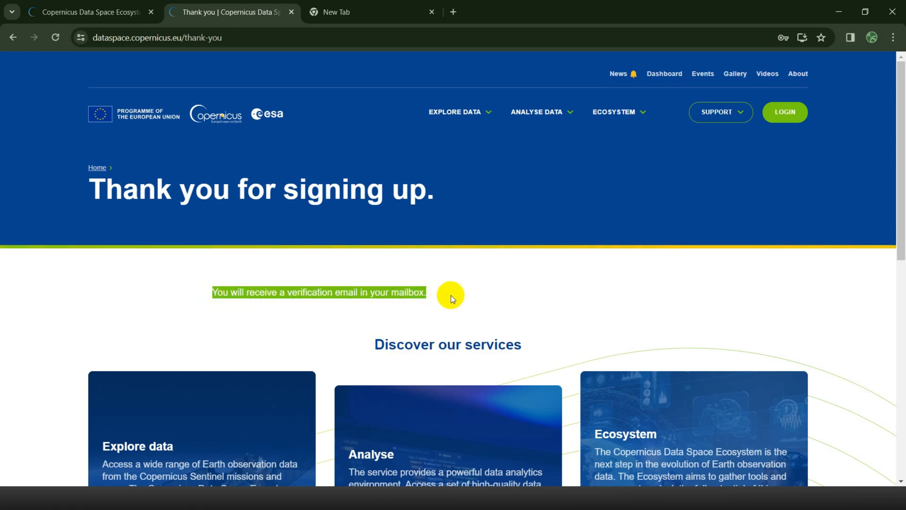
{"action": "left_click", "coordinate": [430, 293]}
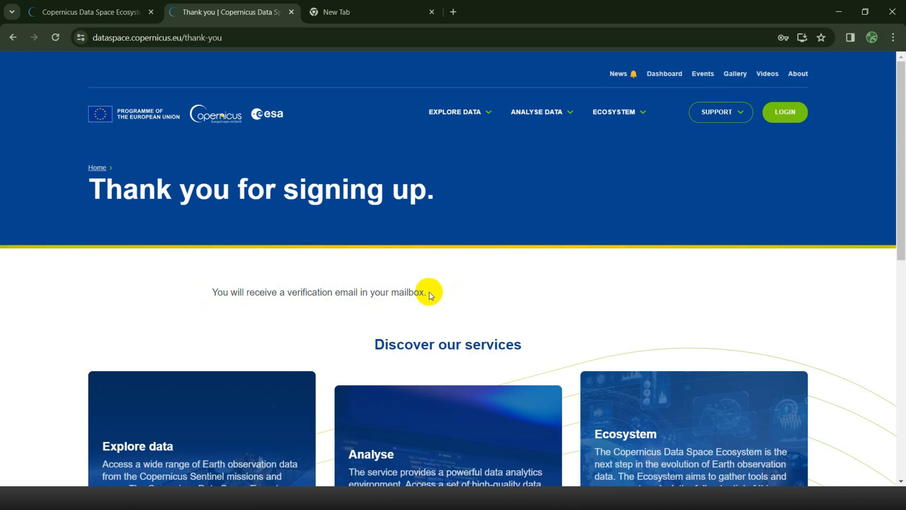
Open the Gmail inbox and verify the account's e-mail address from the "Verify email" message
{"action": "left_click", "coordinate": [373, 11]}
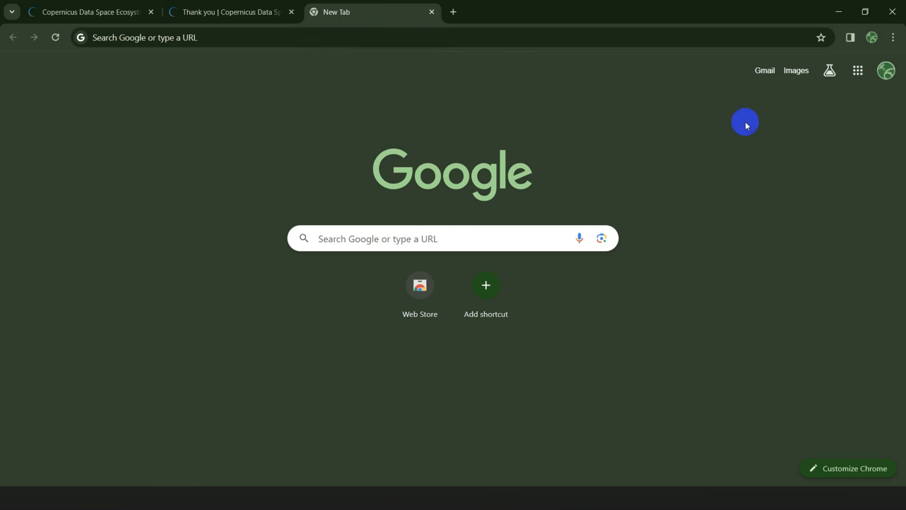
{"action": "left_click", "coordinate": [761, 74]}
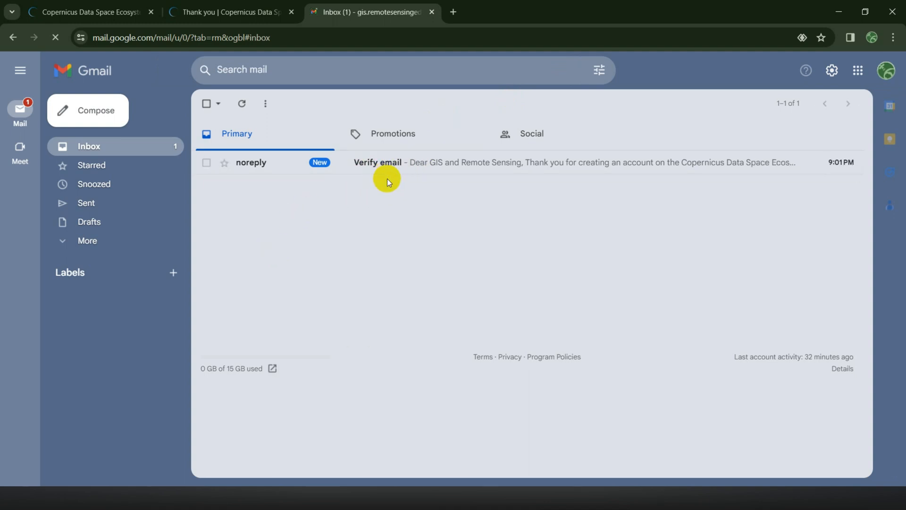
{"action": "left_click", "coordinate": [418, 166]}
{"action": "scroll", "coordinate": [410, 233], "scroll_direction": "down", "scroll_amount": 1}
{"action": "scroll", "coordinate": [282, 229], "scroll_direction": "up", "scroll_amount": 1}
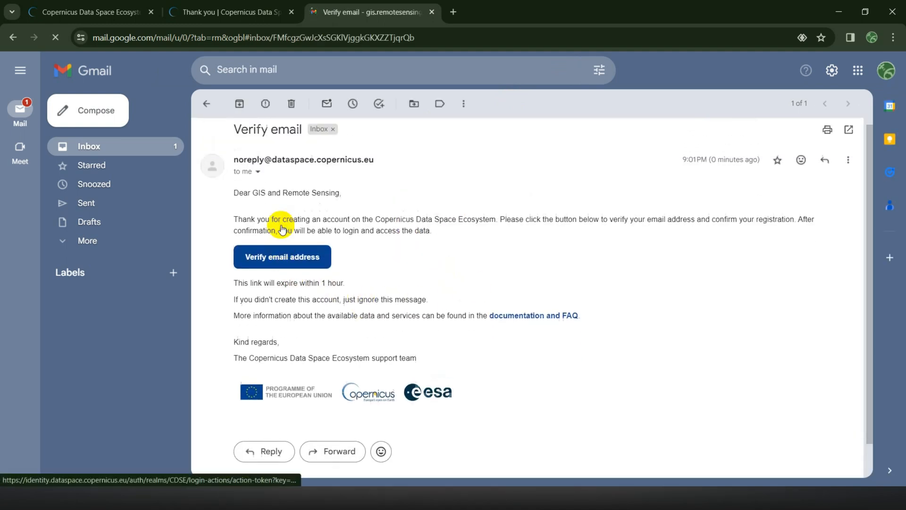
{"action": "left_click", "coordinate": [279, 271]}
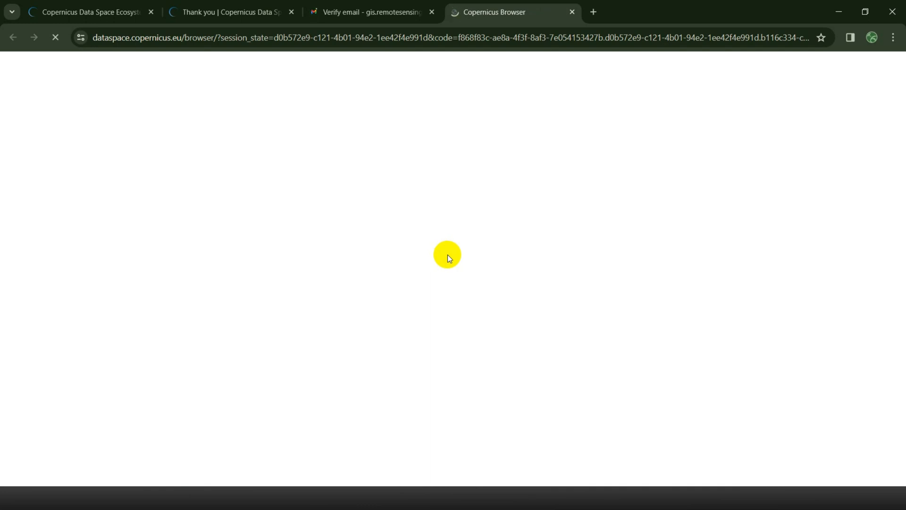
Close the Gmail and "Thank you" pages and dismiss the Copernicus Browser welcome message
{"action": "left_click", "coordinate": [433, 17]}
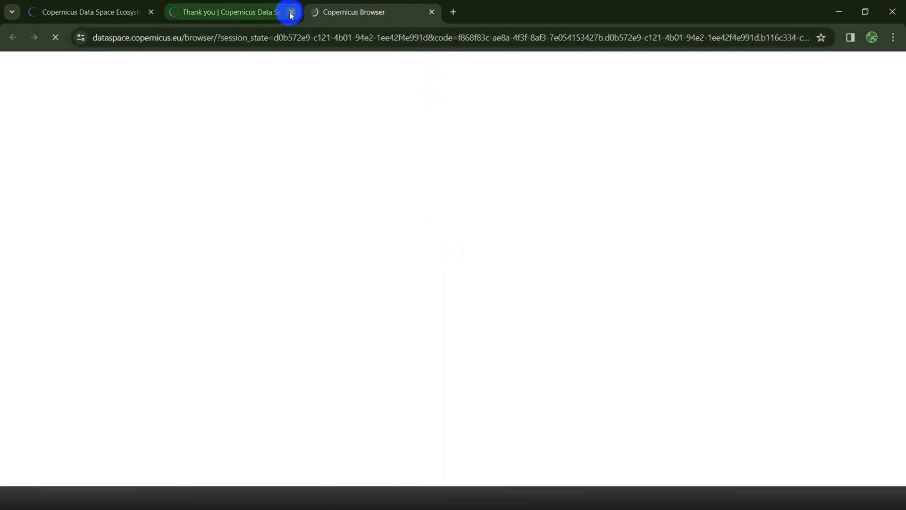
{"action": "left_click", "coordinate": [291, 13]}
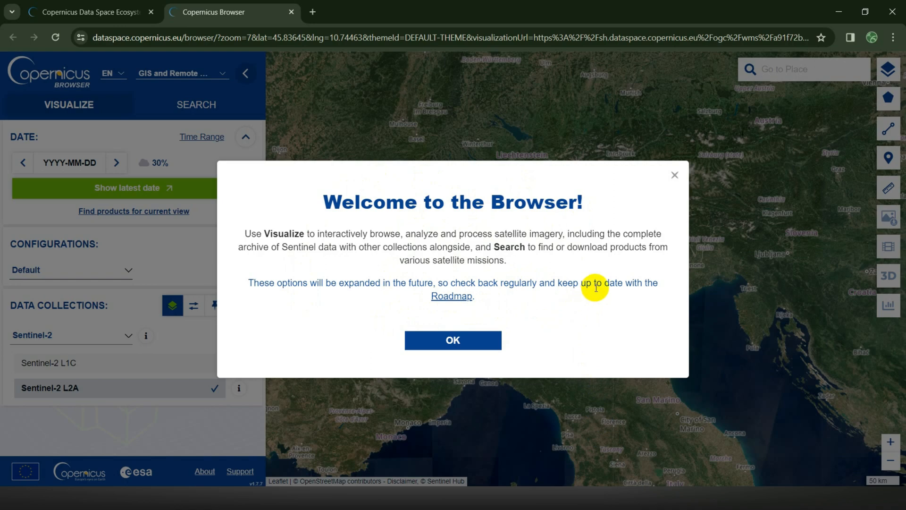
{"action": "left_click", "coordinate": [462, 340]}
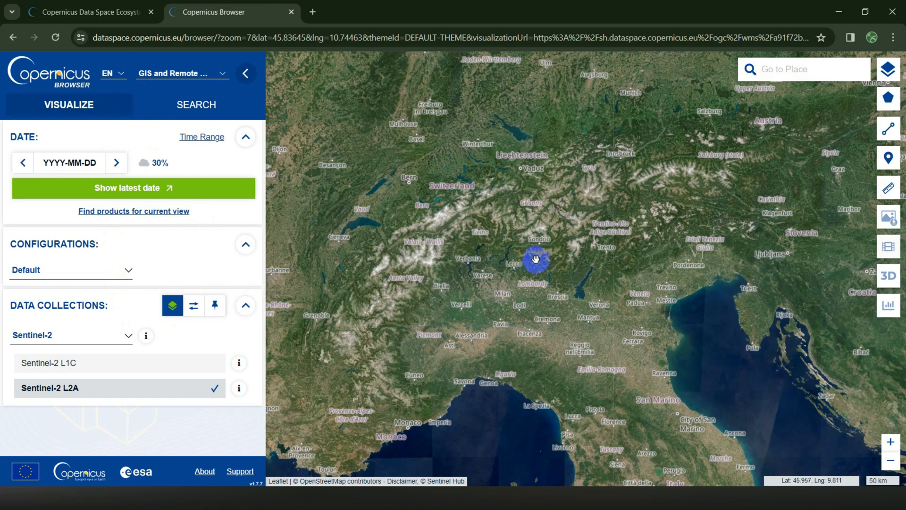
Bring Bangladesh into view on the Copernicus Browser map
{"action": "scroll", "coordinate": [533, 261], "scroll_direction": "down", "scroll_amount": 2}
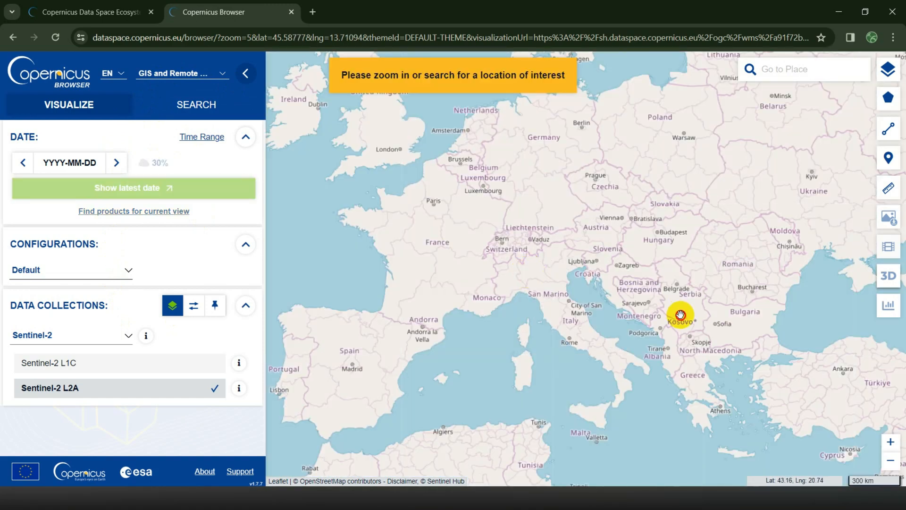
{"action": "mouse_move", "coordinate": [680, 314]}
{"action": "left_mouse_down"}
{"action": "mouse_move", "coordinate": [510, 277]}
{"action": "mouse_move", "coordinate": [304, 155]}
{"action": "left_mouse_up"}
{"action": "left_click_drag", "start_coordinate": [640, 281], "coordinate": [392, 174]}
{"action": "left_click_drag", "start_coordinate": [652, 281], "coordinate": [438, 189]}
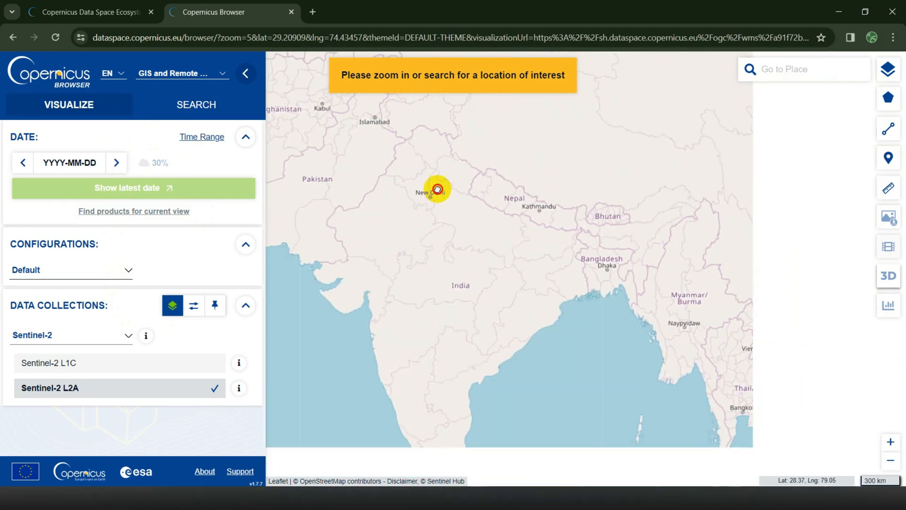
{"action": "scroll", "coordinate": [600, 263], "scroll_direction": "up", "scroll_amount": 1}
{"action": "left_click_drag", "start_coordinate": [599, 259], "coordinate": [512, 313]}
{"action": "scroll", "coordinate": [510, 329], "scroll_direction": "up", "scroll_amount": 1}
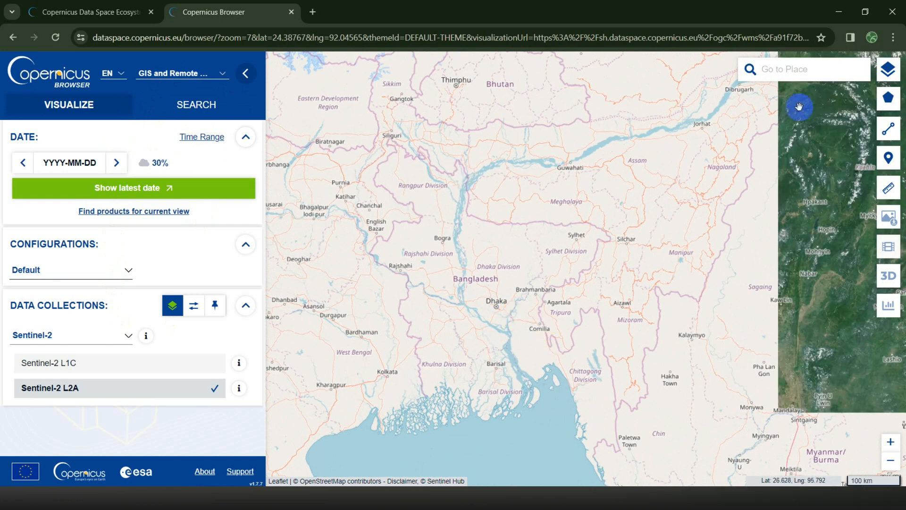
Enter Dhaka as the place to go to and switch from visualization to the product search
{"action": "left_click", "coordinate": [784, 71]}
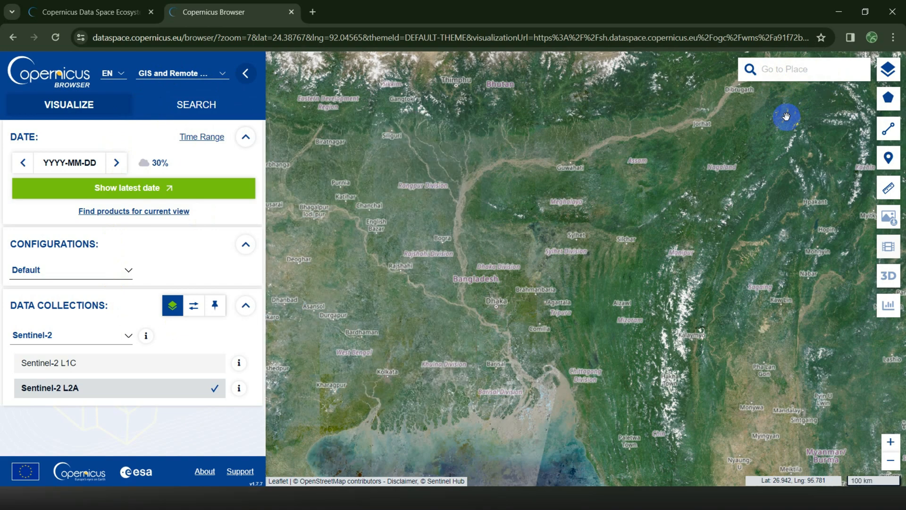
{"action": "type", "text": "Dhaka"}
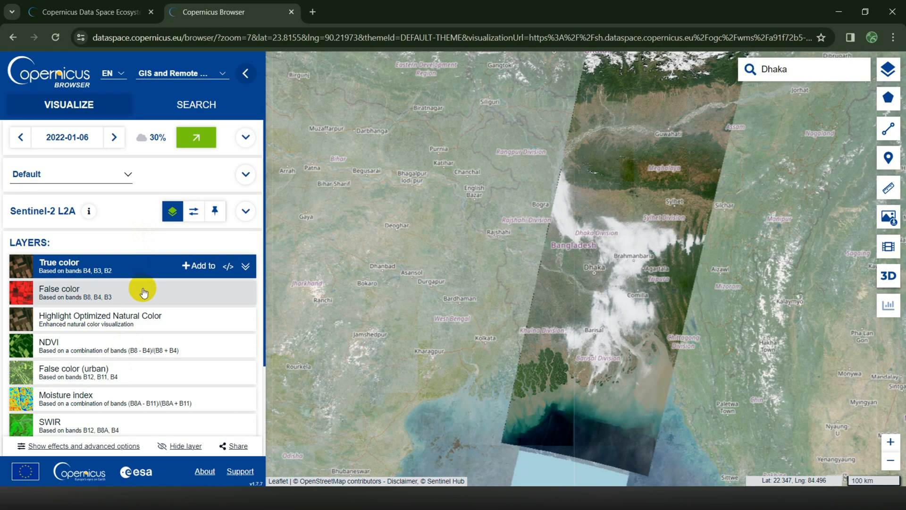
{"action": "left_click", "coordinate": [193, 108]}
{"action": "left_click_drag", "start_coordinate": [747, 367], "coordinate": [707, 375]}
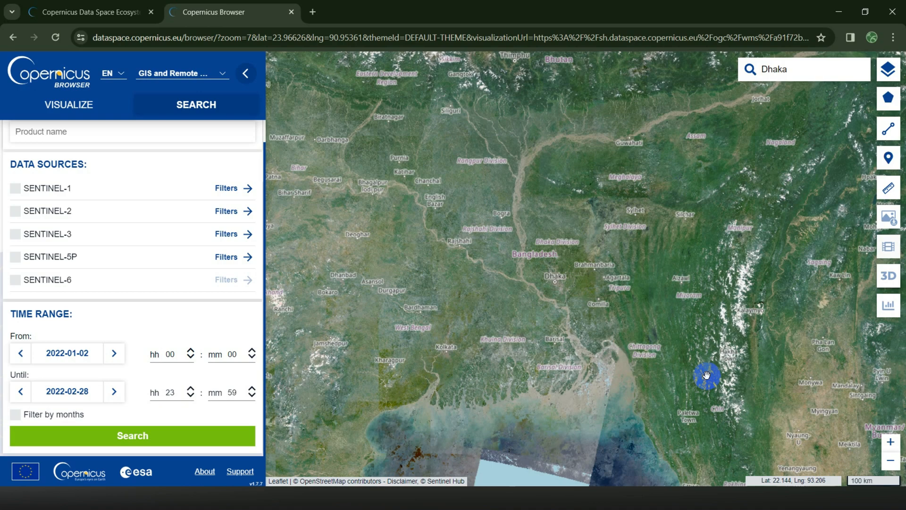
Draw a rectangular area of interest of about 19,062 km² around Dhaka on the map
{"action": "mouse_move", "coordinate": [887, 100]}
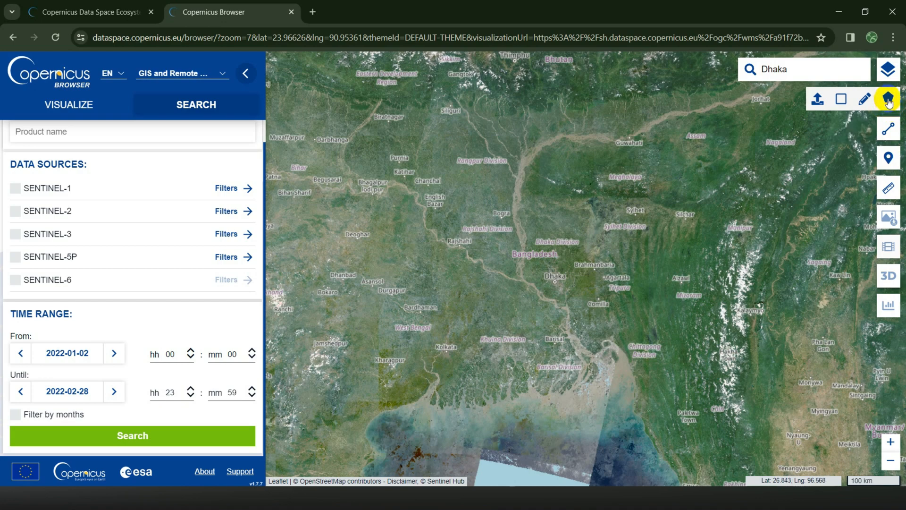
{"action": "left_click", "coordinate": [889, 100]}
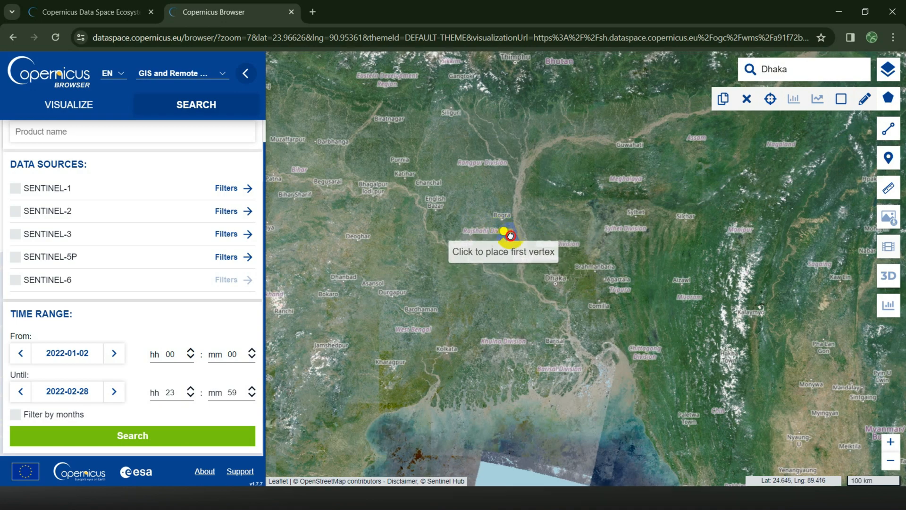
{"action": "left_click_drag", "start_coordinate": [511, 236], "coordinate": [536, 243]}
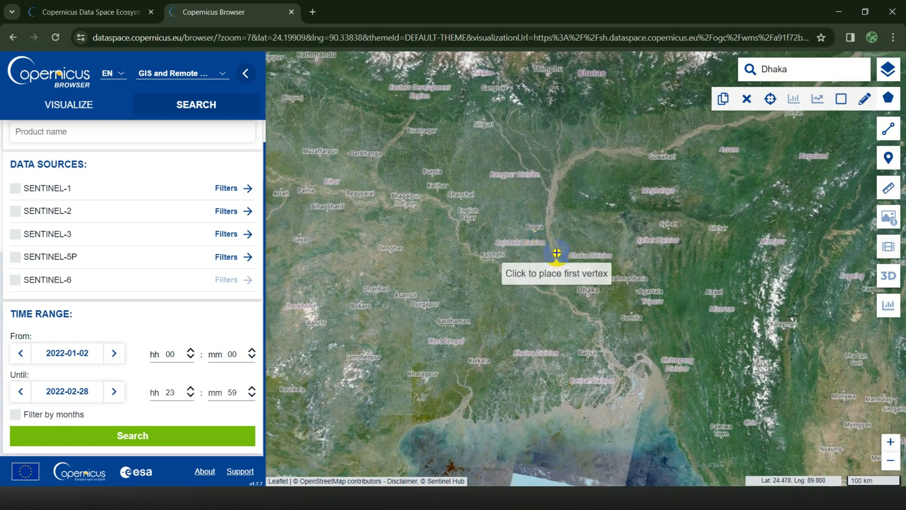
{"action": "left_click", "coordinate": [555, 248]}
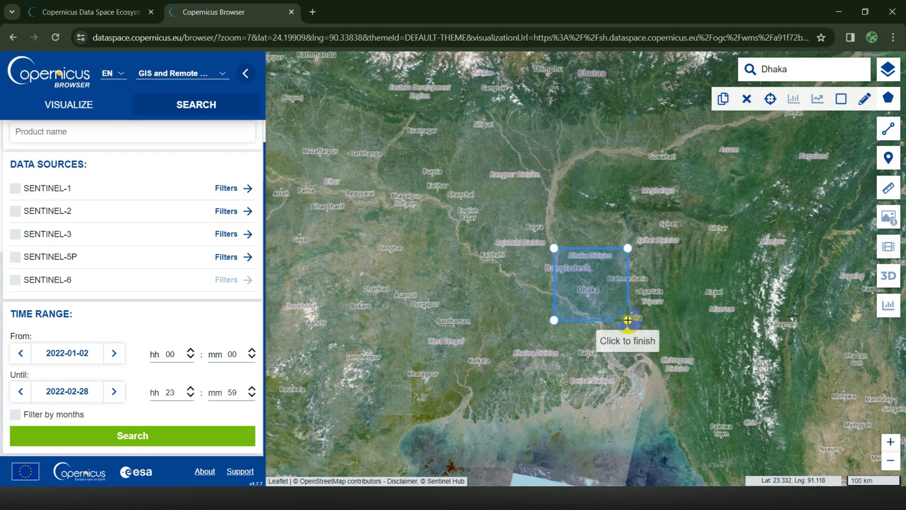
{"action": "left_click", "coordinate": [628, 320]}
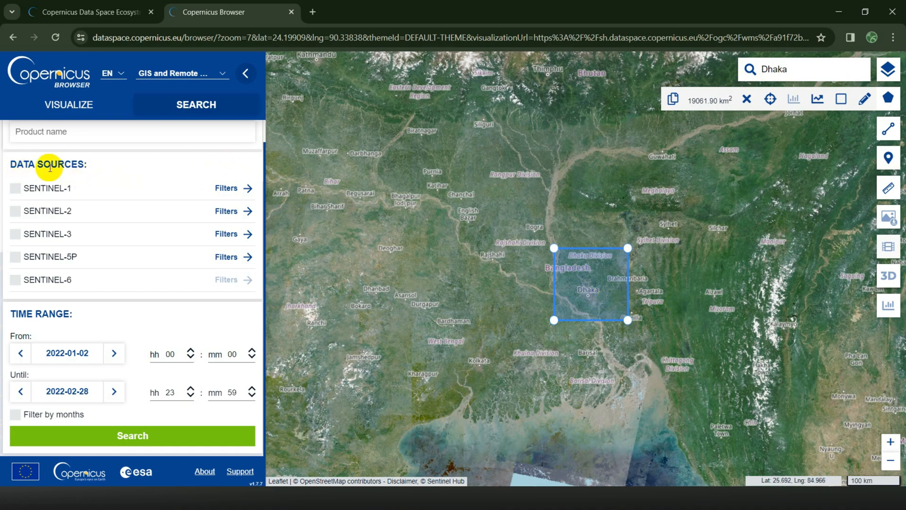
Choose SENTINEL-2 MSI L2A as the data source and limit its cloud cover to 5%
{"action": "left_click_drag", "start_coordinate": [12, 164], "coordinate": [94, 163]}
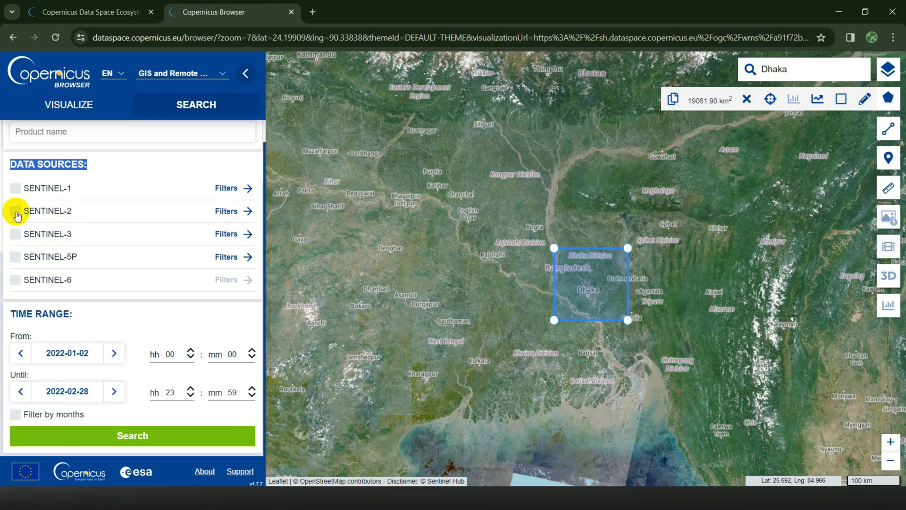
{"action": "left_click", "coordinate": [14, 211]}
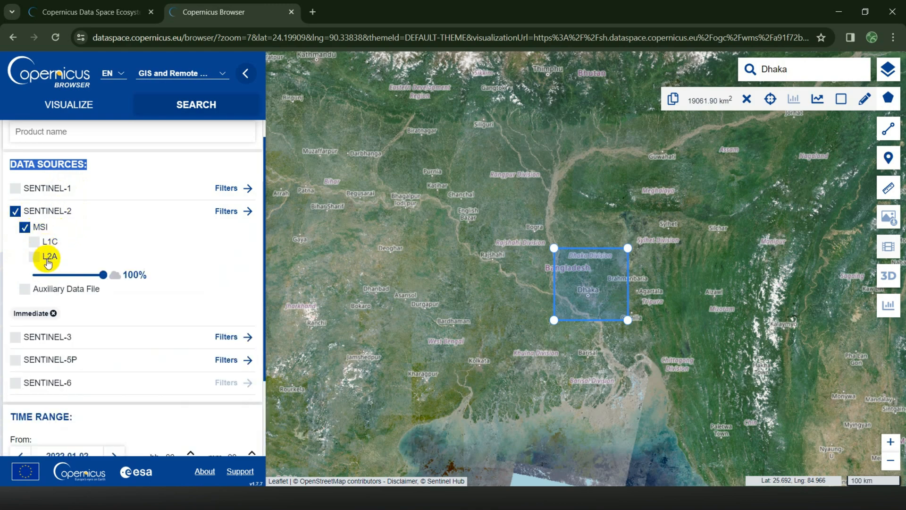
{"action": "left_click", "coordinate": [35, 257]}
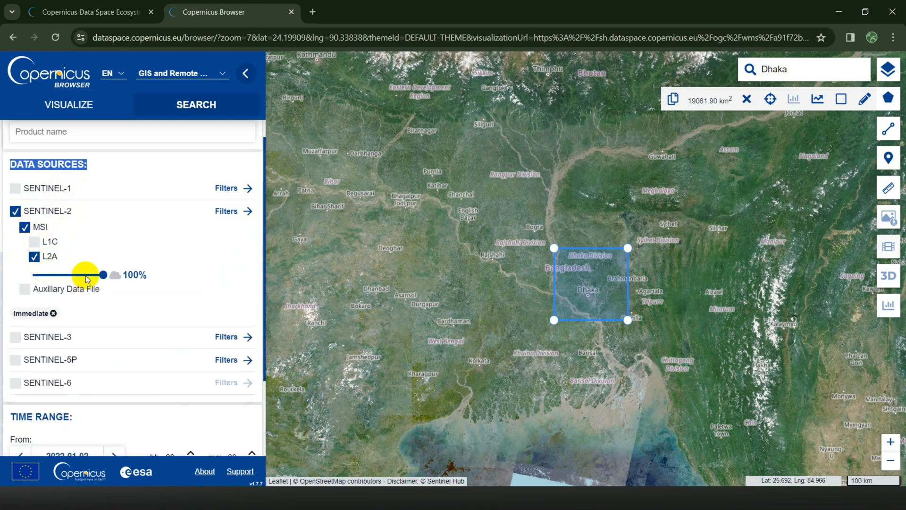
{"action": "left_click", "coordinate": [103, 276]}
{"action": "left_click_drag", "start_coordinate": [103, 276], "coordinate": [36, 280]}
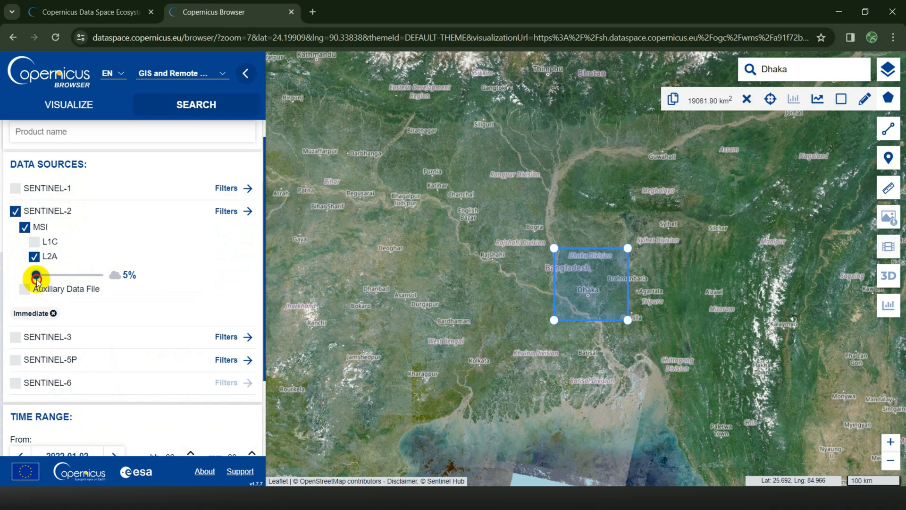
{"action": "left_click_drag", "start_coordinate": [124, 275], "coordinate": [143, 280]}
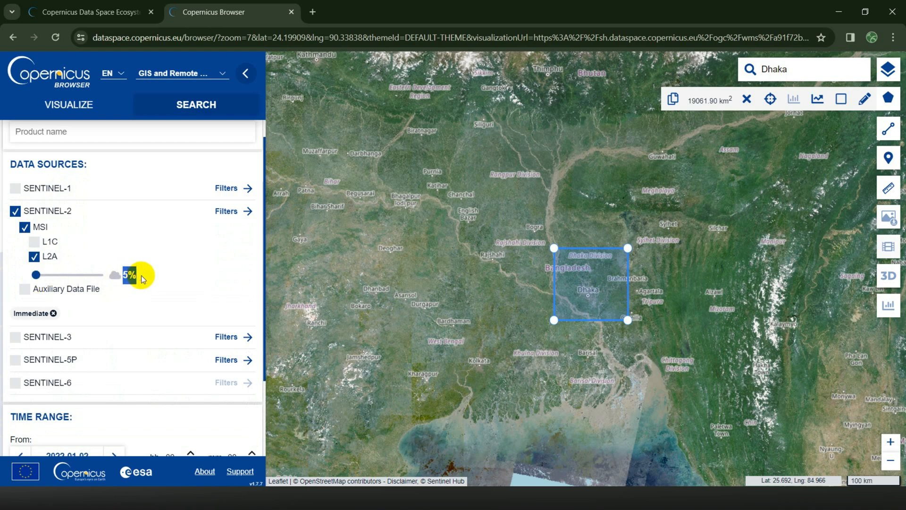
Set the time range's start date to 2022-01-01 and run the product search
{"action": "scroll", "coordinate": [162, 274], "scroll_direction": "down", "scroll_amount": 2}
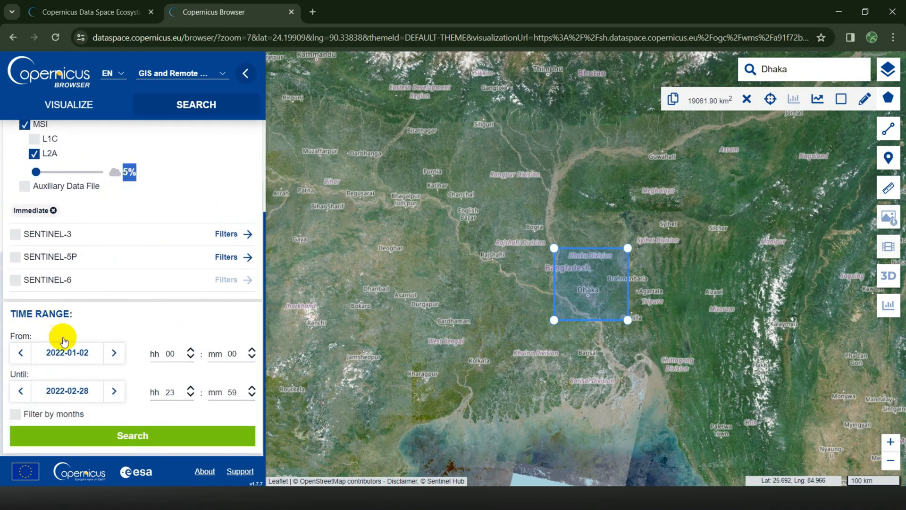
{"action": "left_click", "coordinate": [72, 354]}
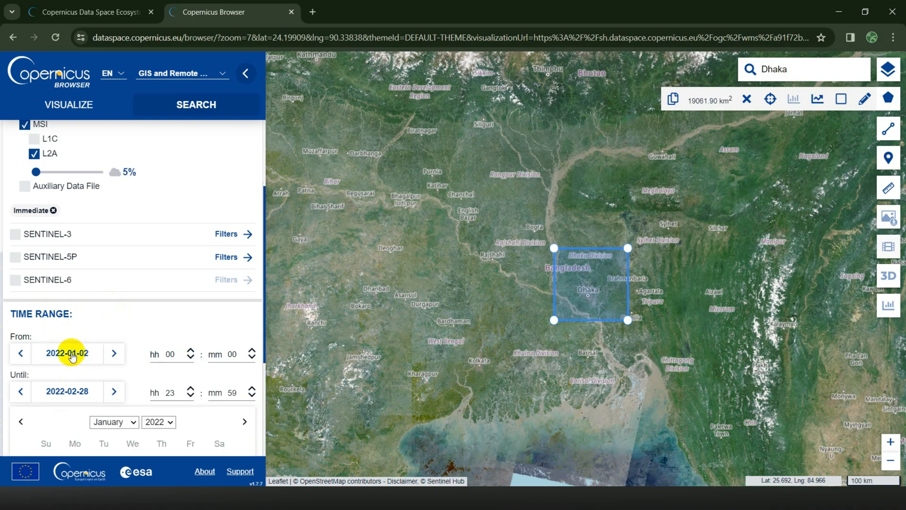
{"action": "scroll", "coordinate": [113, 355], "scroll_direction": "down", "scroll_amount": 2}
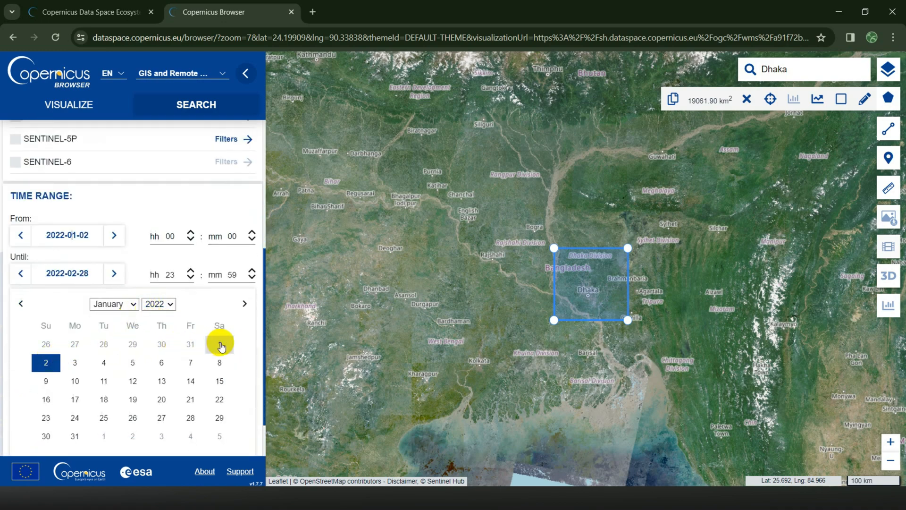
{"action": "left_click", "coordinate": [220, 344]}
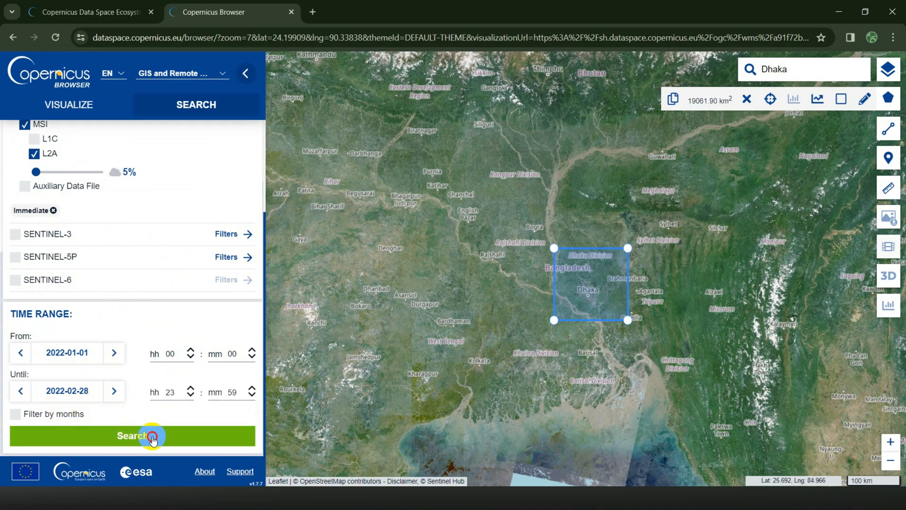
{"action": "left_click", "coordinate": [152, 438]}
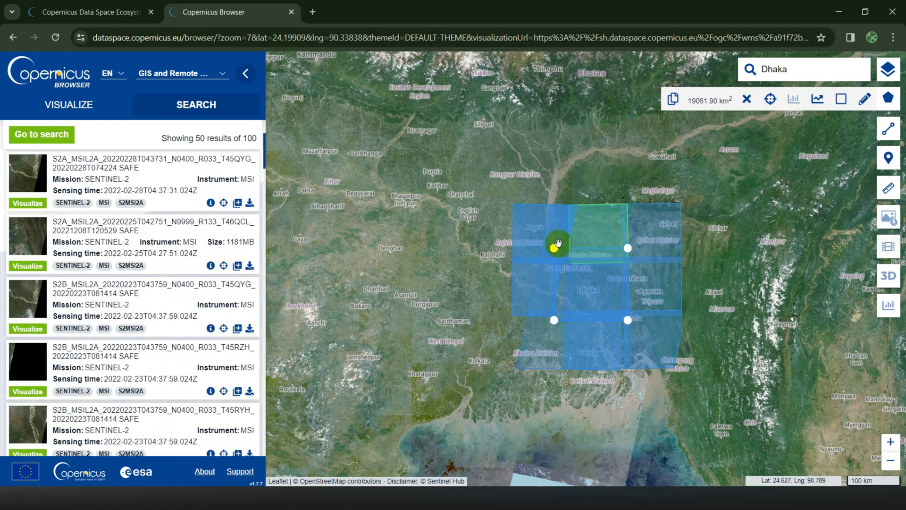
Examine the listed Sentinel-2 products and their footprints on the map for a tile covering Dhaka
{"action": "left_click_drag", "start_coordinate": [161, 140], "coordinate": [237, 137]}
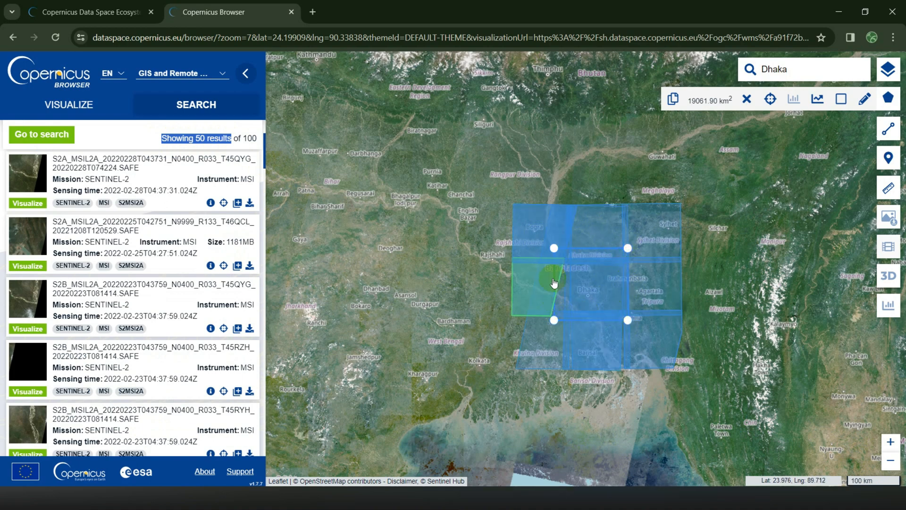
{"action": "scroll", "coordinate": [616, 306], "scroll_direction": "up", "scroll_amount": 2}
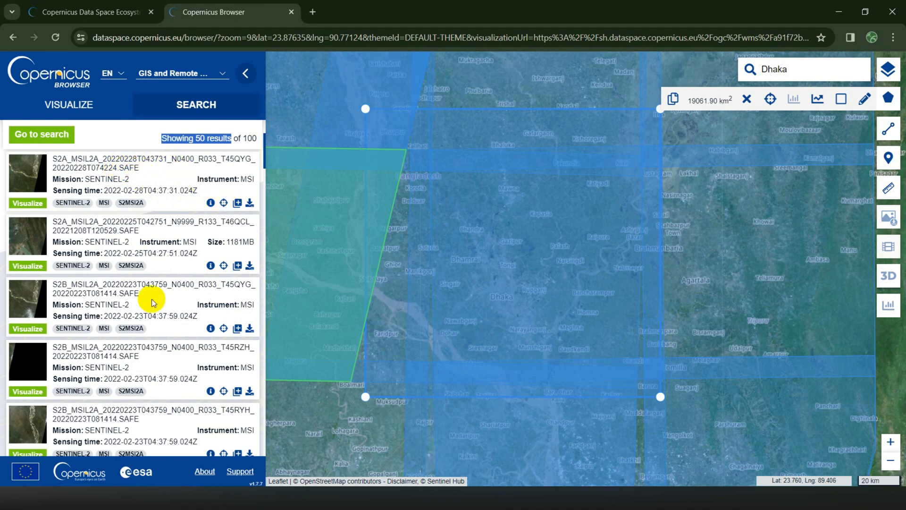
{"action": "scroll", "coordinate": [150, 304], "scroll_direction": "down", "scroll_amount": 1}
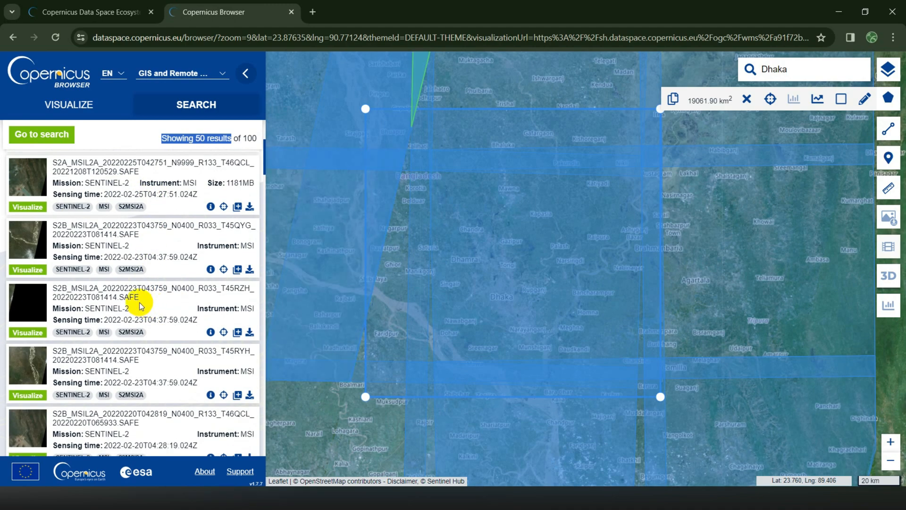
{"action": "scroll", "coordinate": [146, 364], "scroll_direction": "down", "scroll_amount": 2}
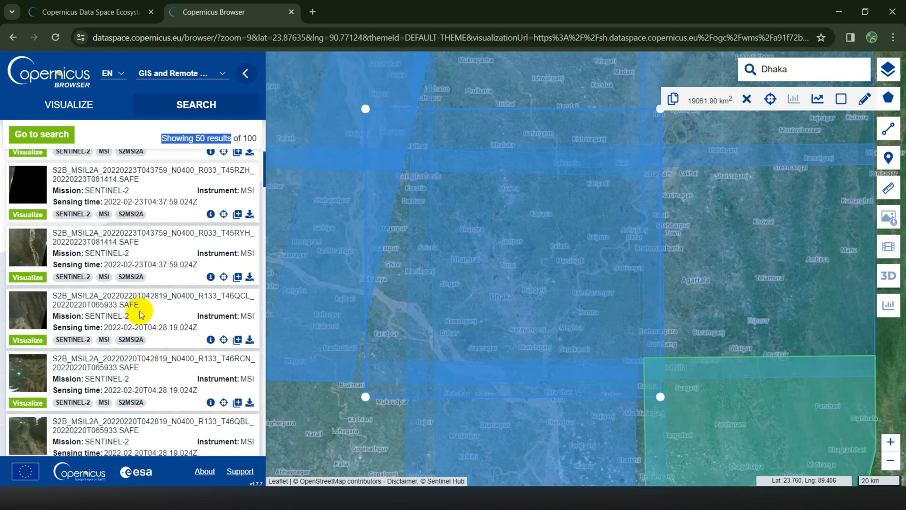
{"action": "scroll", "coordinate": [140, 311], "scroll_direction": "down", "scroll_amount": 1}
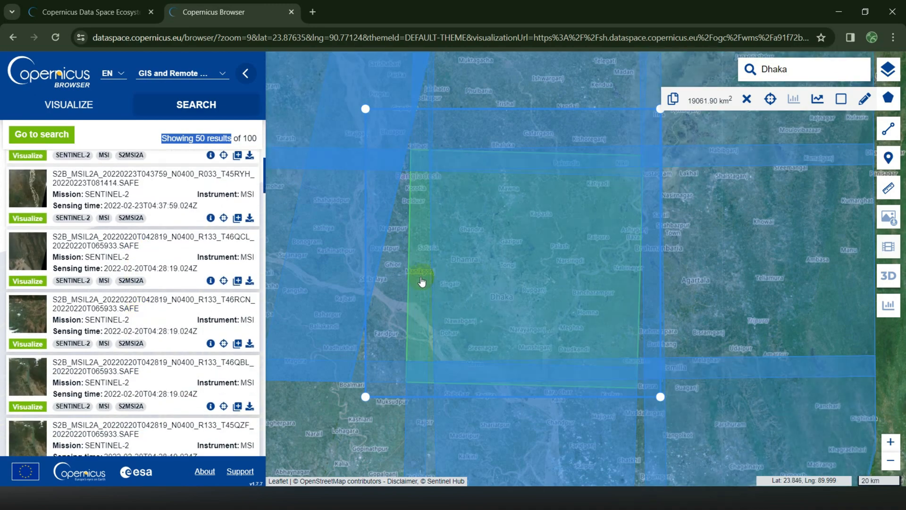
{"action": "scroll", "coordinate": [422, 282], "scroll_direction": "down", "scroll_amount": 1}
{"action": "scroll", "coordinate": [422, 282], "scroll_direction": "down", "scroll_amount": 1}
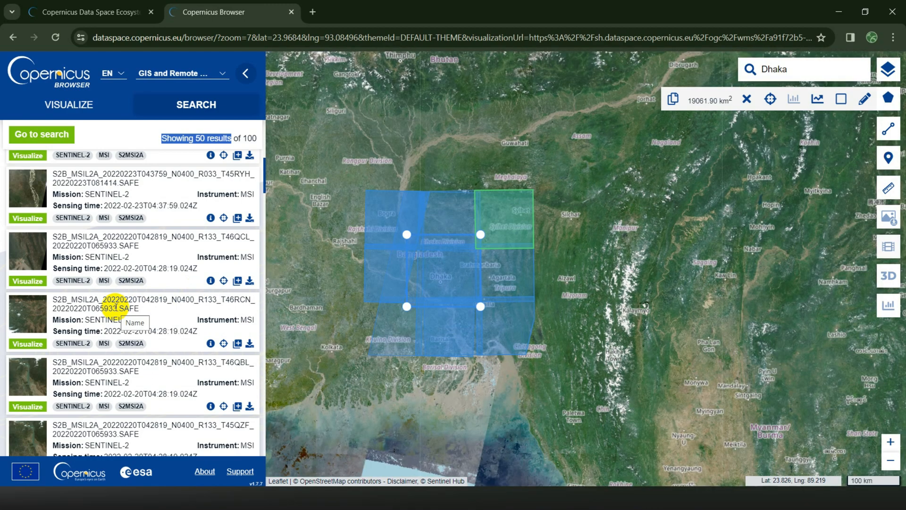
{"action": "scroll", "coordinate": [115, 370], "scroll_direction": "down", "scroll_amount": 2}
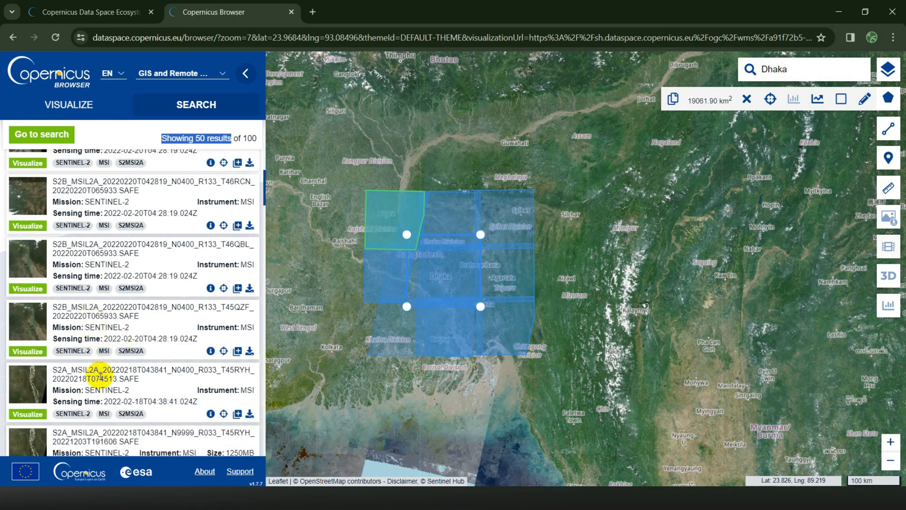
{"action": "scroll", "coordinate": [100, 417], "scroll_direction": "down", "scroll_amount": 1}
{"action": "scroll", "coordinate": [120, 373], "scroll_direction": "down", "scroll_amount": 3}
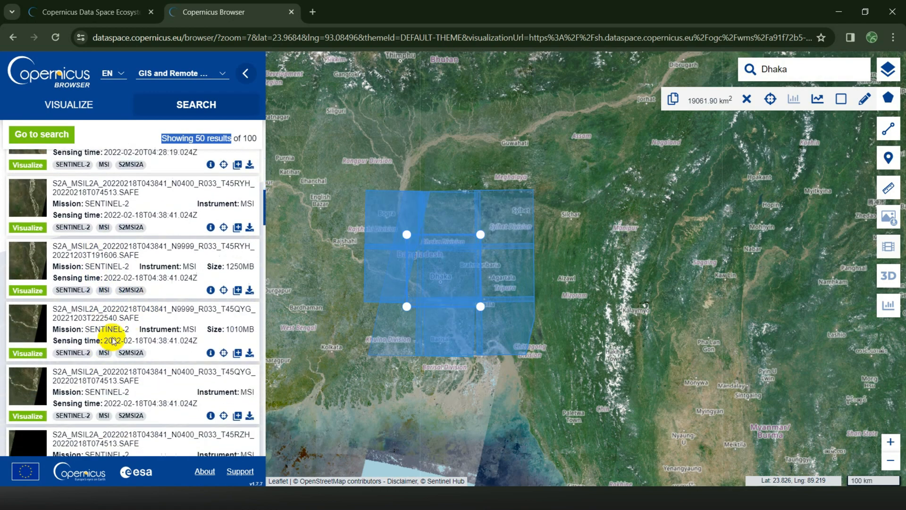
{"action": "scroll", "coordinate": [114, 367], "scroll_direction": "down", "scroll_amount": 4}
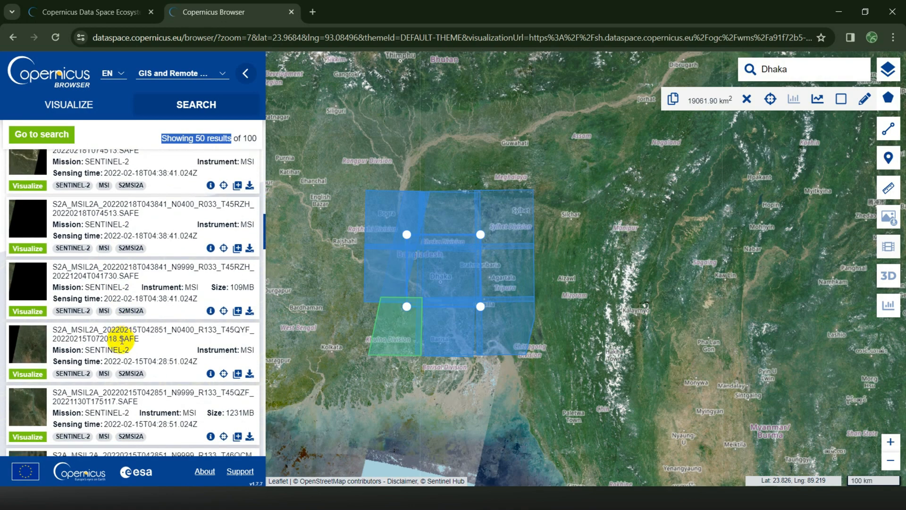
{"action": "scroll", "coordinate": [109, 355], "scroll_direction": "down", "scroll_amount": 2}
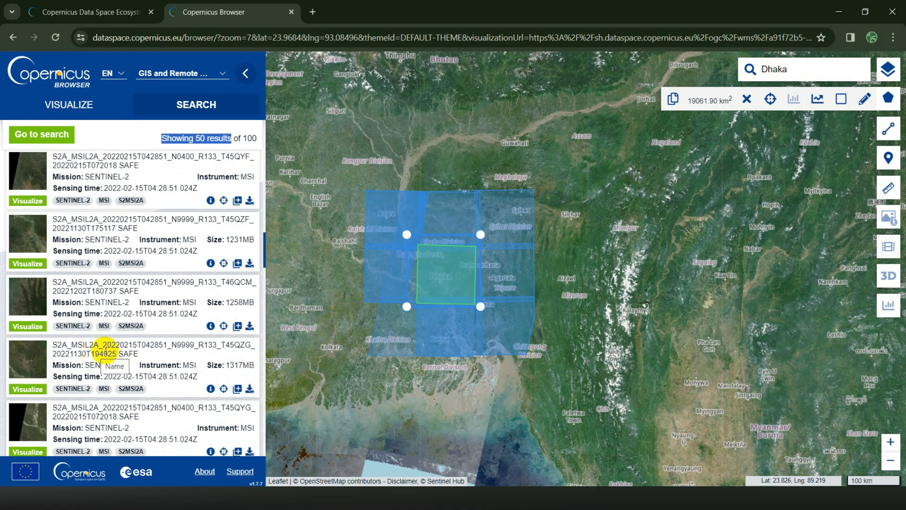
Zoom to the 1317MB T45QZG product sensed on 2022-02-15 and examine the Summary, Product and Instrument attributes in its product info
{"action": "left_click", "coordinate": [105, 351]}
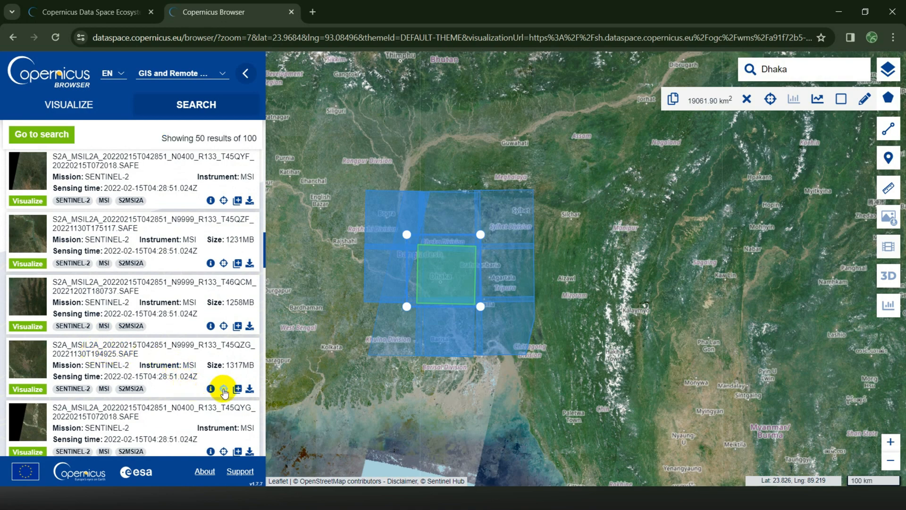
{"action": "left_click", "coordinate": [224, 390]}
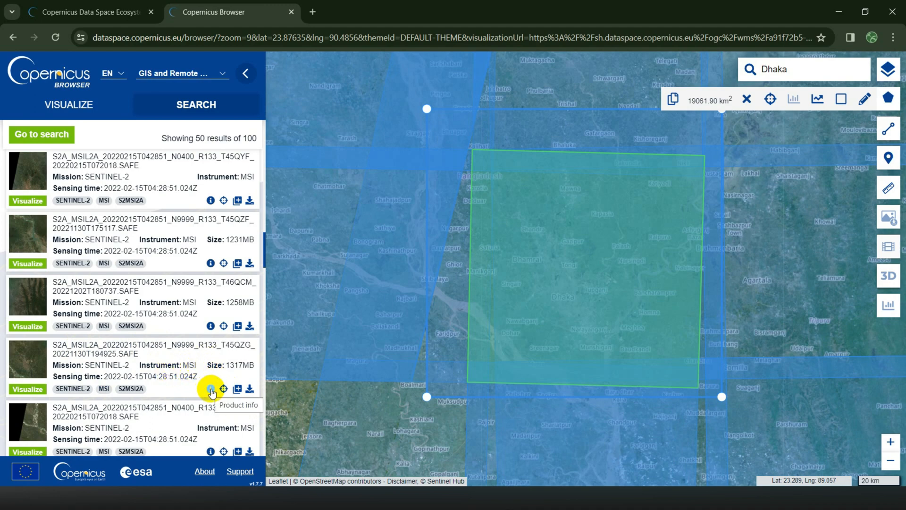
{"action": "left_click", "coordinate": [211, 389]}
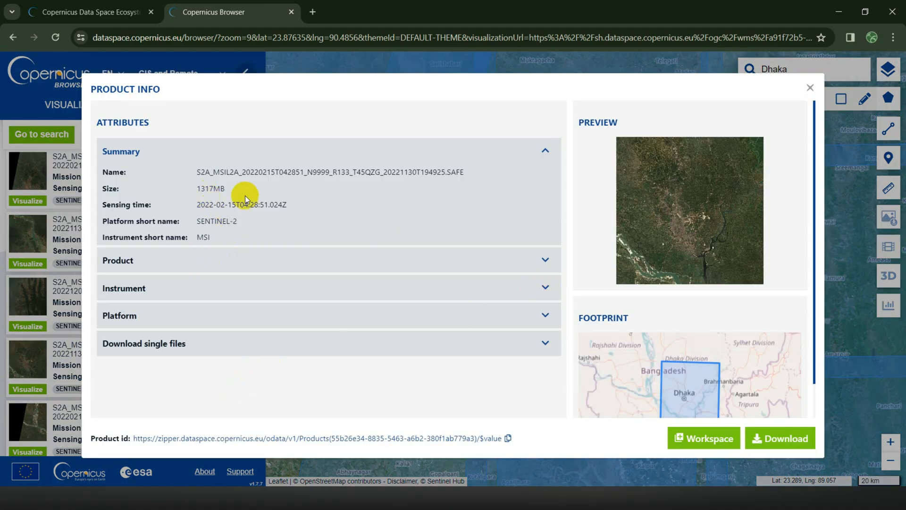
{"action": "left_click", "coordinate": [543, 260]}
{"action": "scroll", "coordinate": [495, 240], "scroll_direction": "down", "scroll_amount": 2}
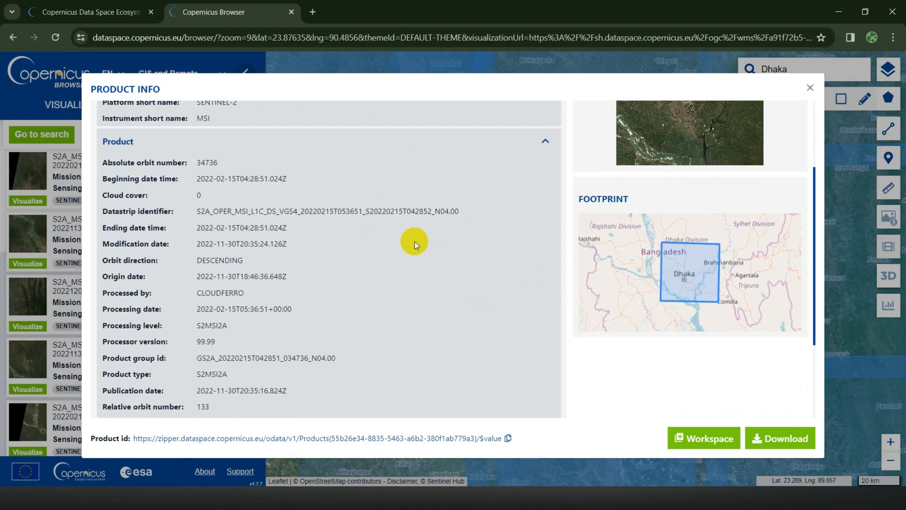
{"action": "scroll", "coordinate": [414, 241], "scroll_direction": "down", "scroll_amount": 1}
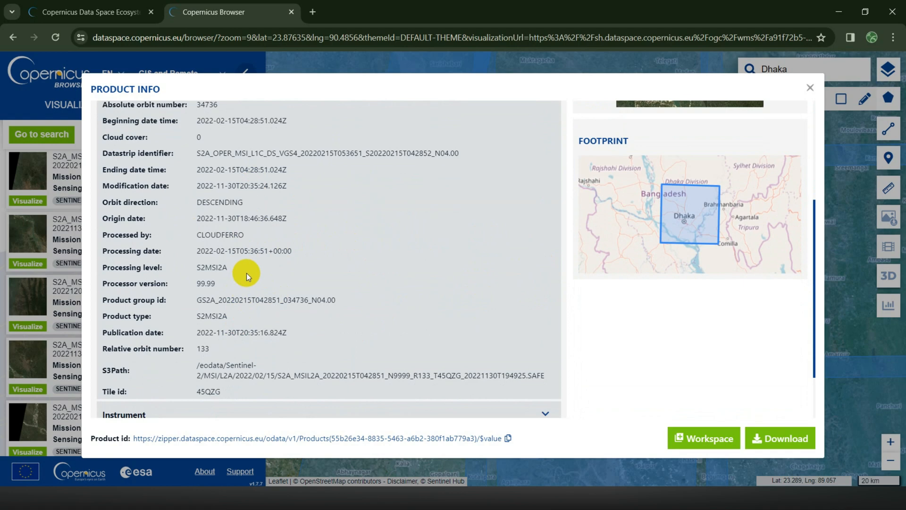
{"action": "scroll", "coordinate": [240, 231], "scroll_direction": "down", "scroll_amount": 2}
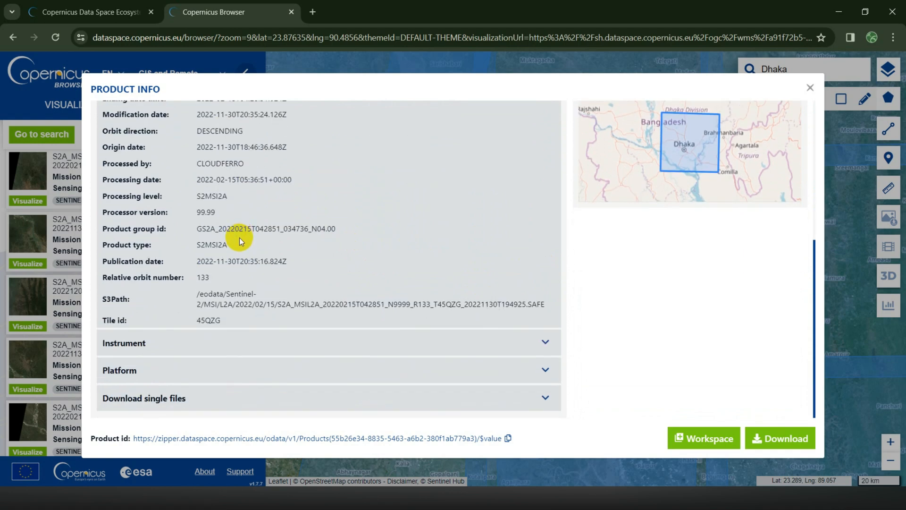
{"action": "left_click", "coordinate": [537, 349]}
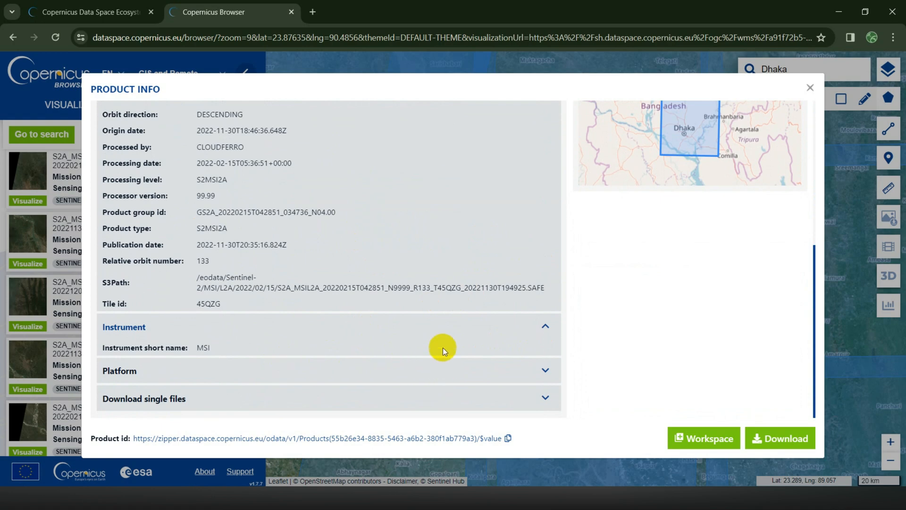
Examine the product's Platform details, single-file downloads and Cloud cover attribute, and close the product info
{"action": "left_click", "coordinate": [542, 370]}
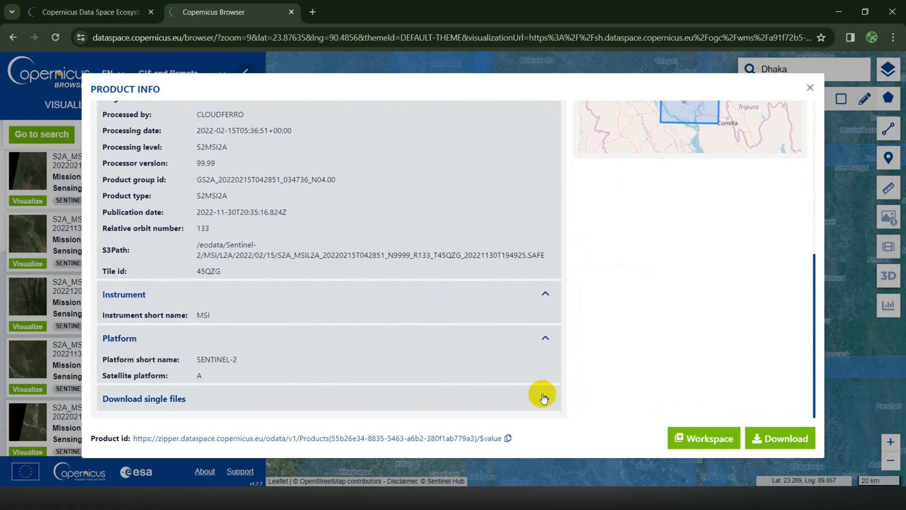
{"action": "left_click", "coordinate": [533, 397]}
{"action": "scroll", "coordinate": [418, 356], "scroll_direction": "up", "scroll_amount": 7}
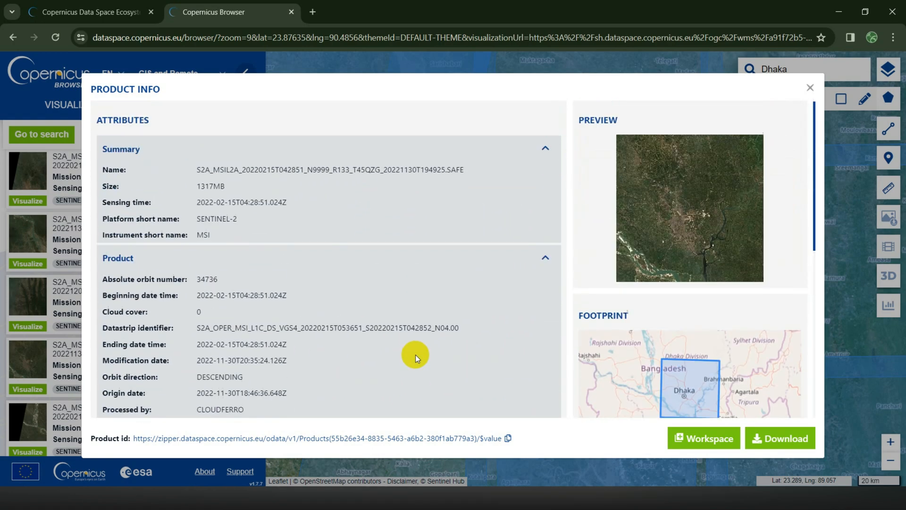
{"action": "scroll", "coordinate": [236, 245], "scroll_direction": "down", "scroll_amount": 1}
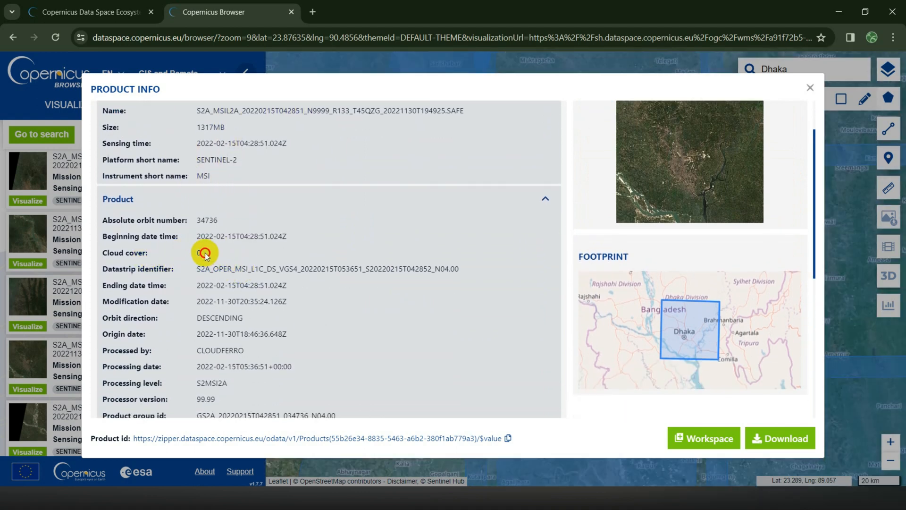
{"action": "left_click_drag", "start_coordinate": [208, 254], "coordinate": [102, 257]}
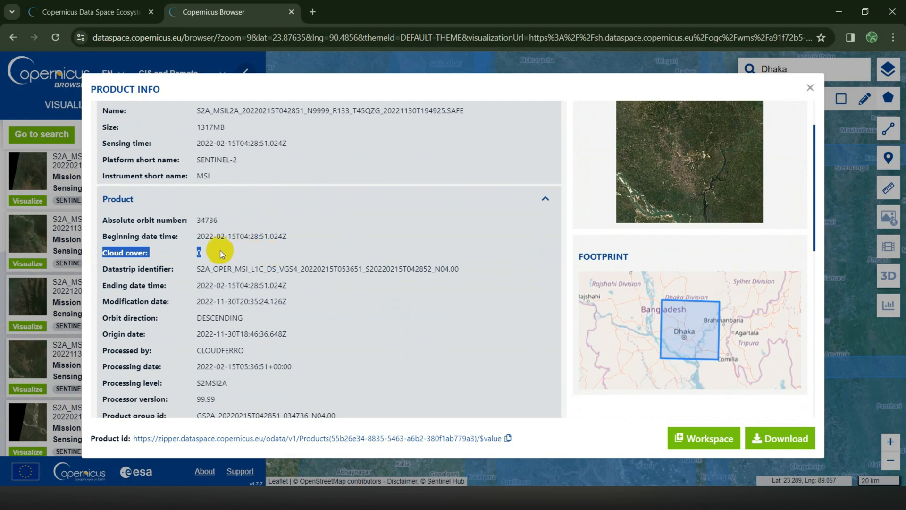
{"action": "left_click", "coordinate": [205, 253]}
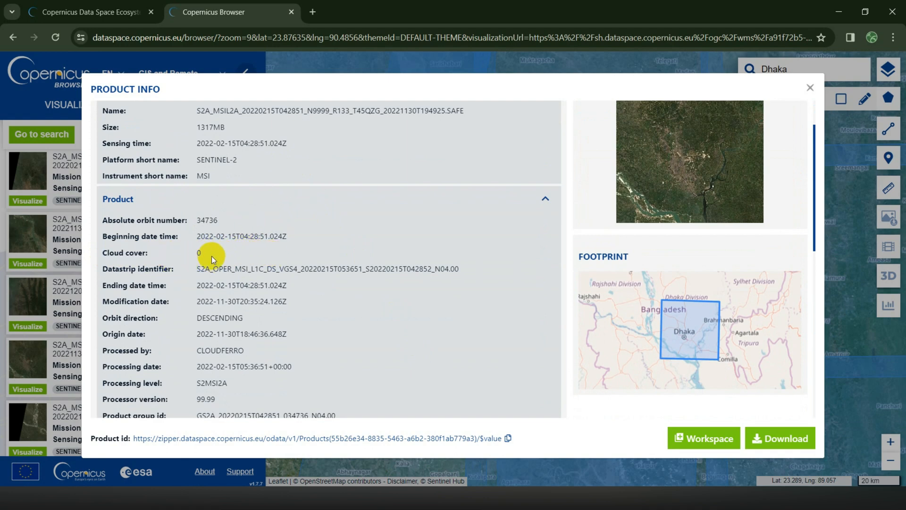
{"action": "left_click", "coordinate": [810, 89]}
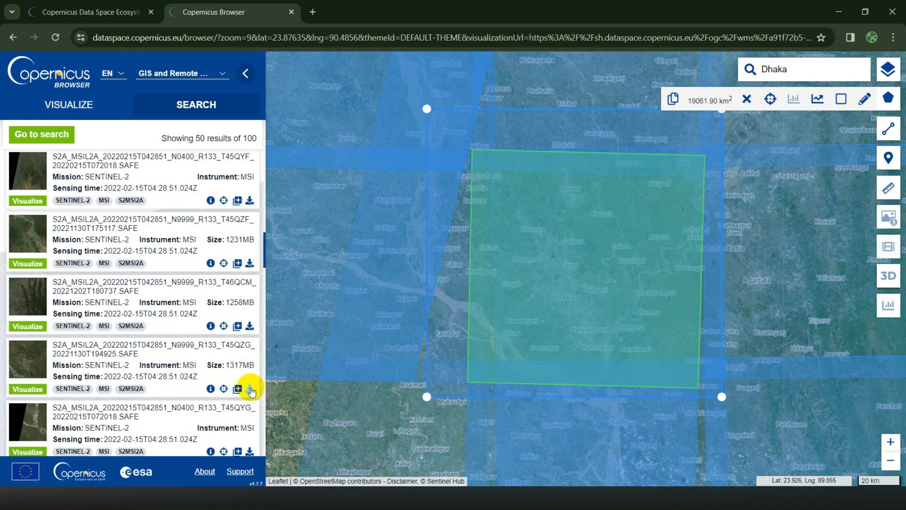
Download the 1317MB T45QZG product sensed on 2022-02-15 and open the browser's full download history
{"action": "left_click", "coordinate": [250, 389]}
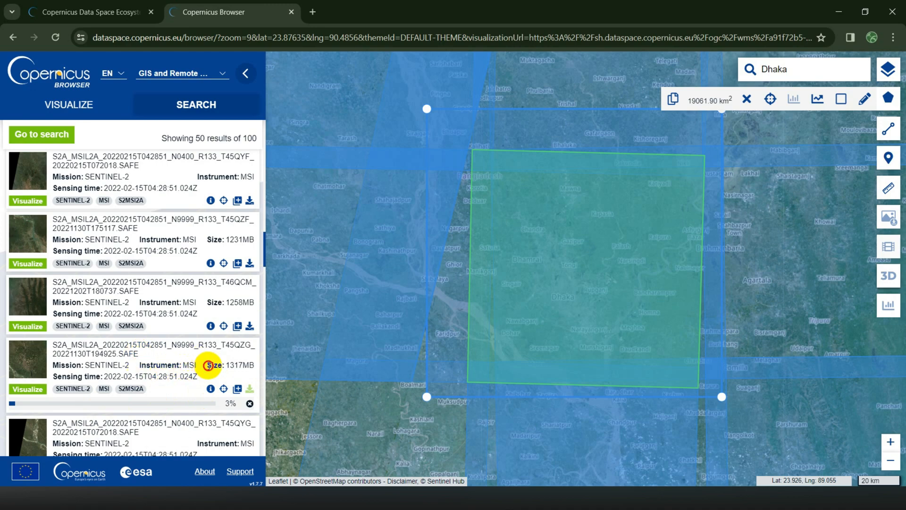
{"action": "left_click_drag", "start_coordinate": [208, 365], "coordinate": [256, 364]}
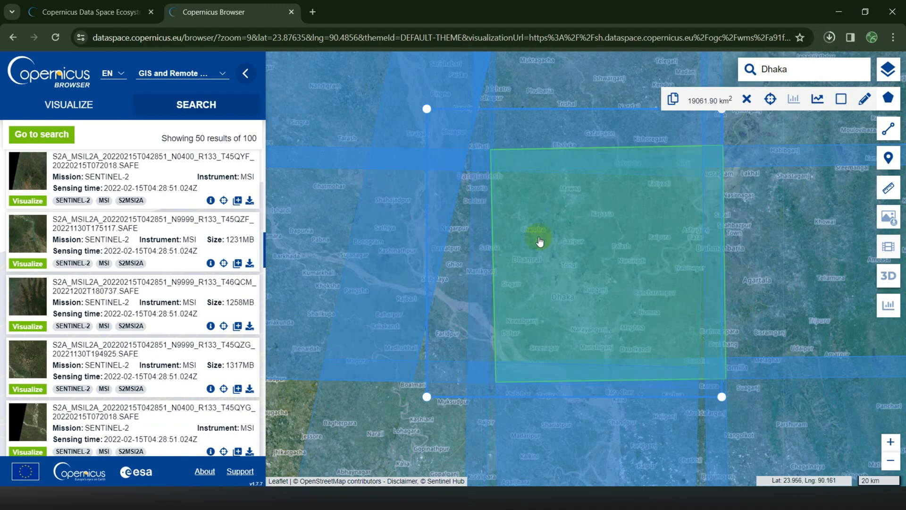
{"action": "left_click", "coordinate": [829, 37]}
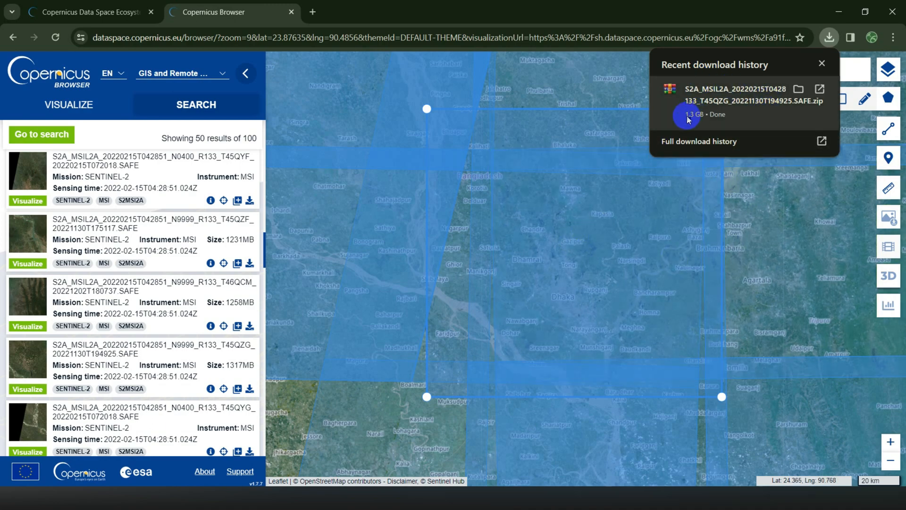
{"action": "mouse_move", "coordinate": [801, 91]}
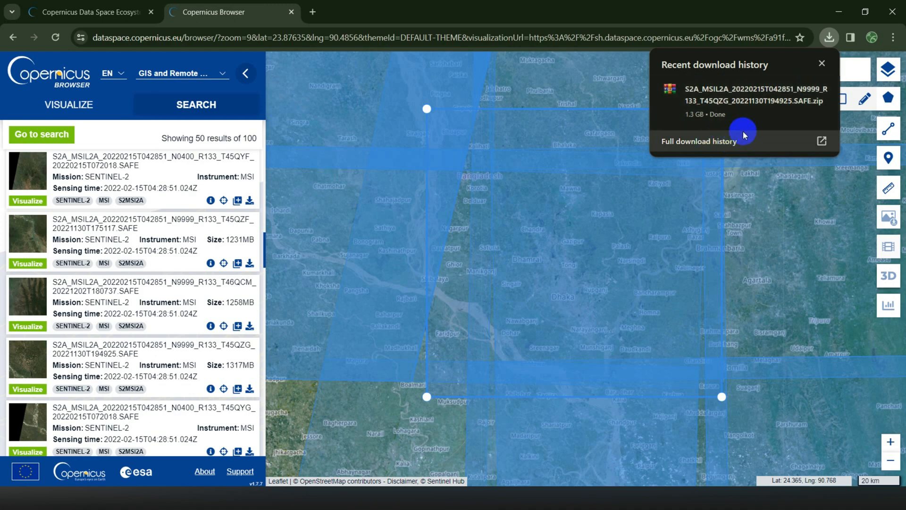
{"action": "left_click", "coordinate": [724, 142]}
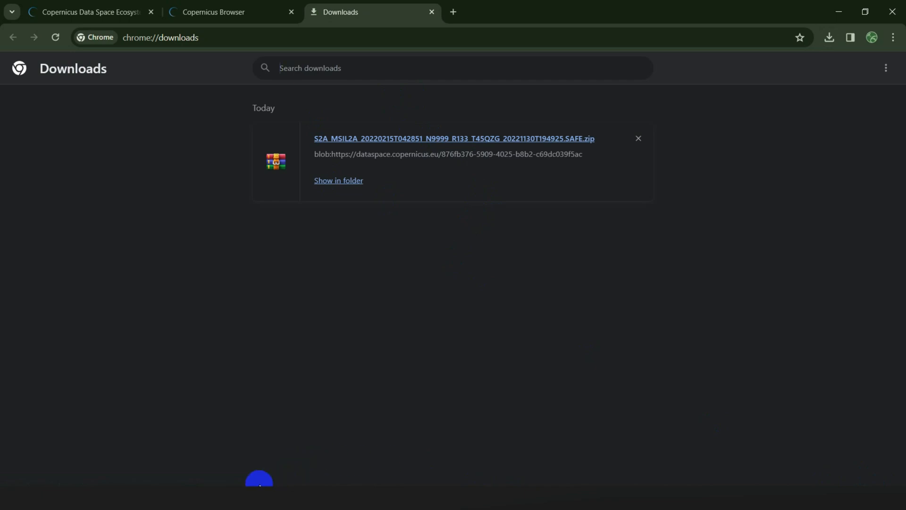
Switch to the Sentinel Data folder in File Explorer and extract the downloaded T45QZG ZIP archive there
{"action": "left_click", "coordinate": [245, 494]}
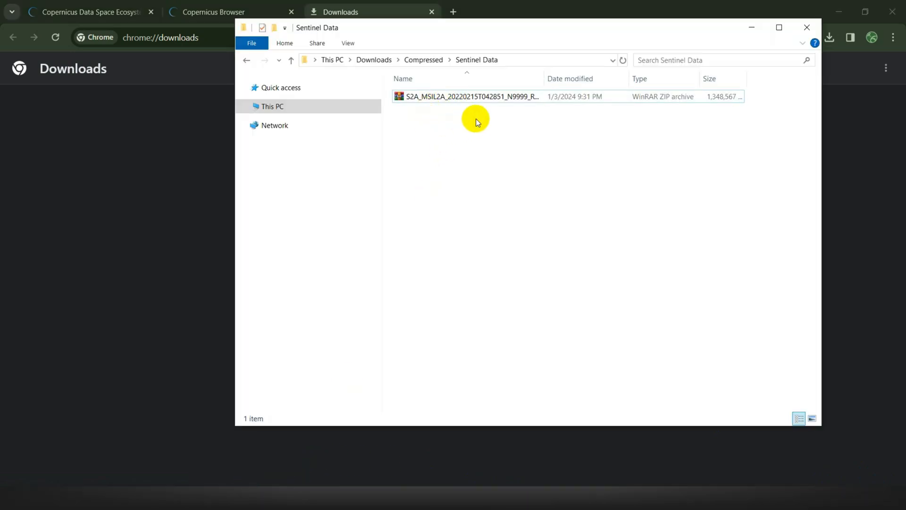
{"action": "right_click", "coordinate": [444, 95]}
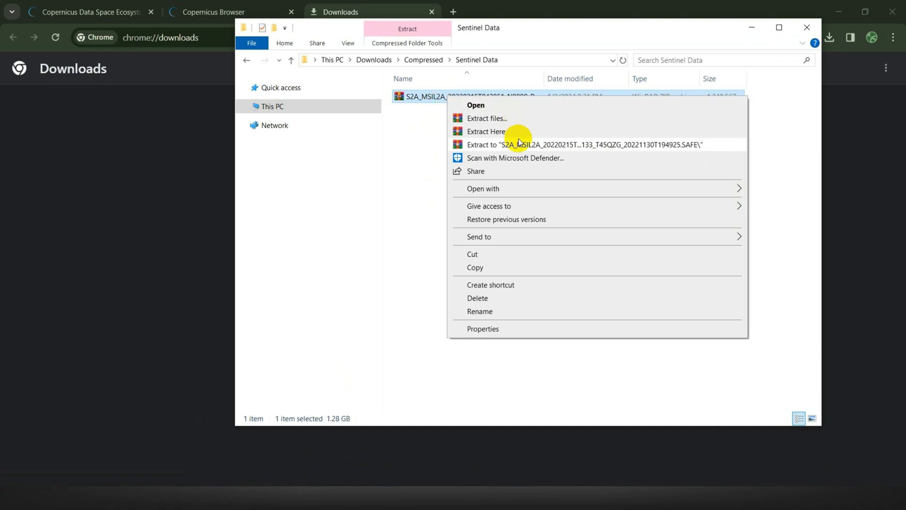
{"action": "left_click", "coordinate": [501, 132]}
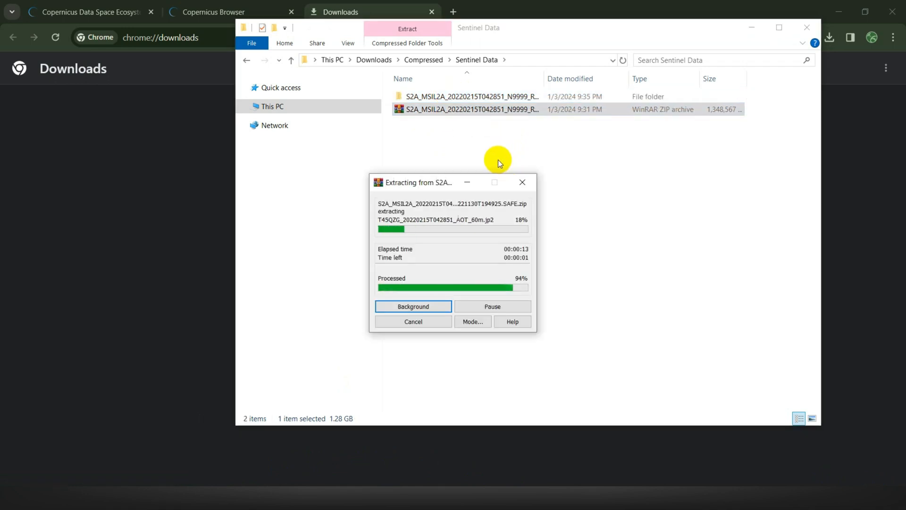
Open the extracted SAFE folder and go through GRANULE and L2A_T45QZG_A034736_20220215T042852 to the resolution folders in IMG_DATA
{"action": "double_click", "coordinate": [455, 97]}
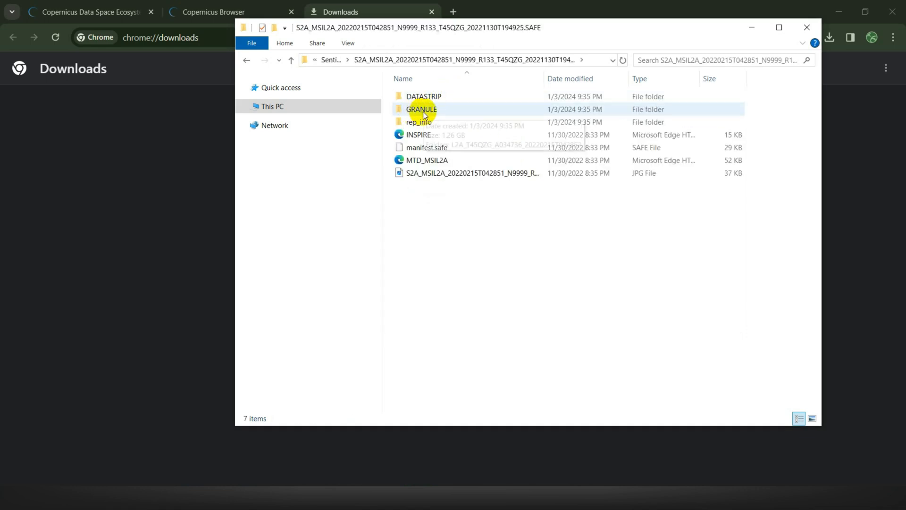
{"action": "double_click", "coordinate": [425, 110]}
{"action": "double_click", "coordinate": [441, 97]}
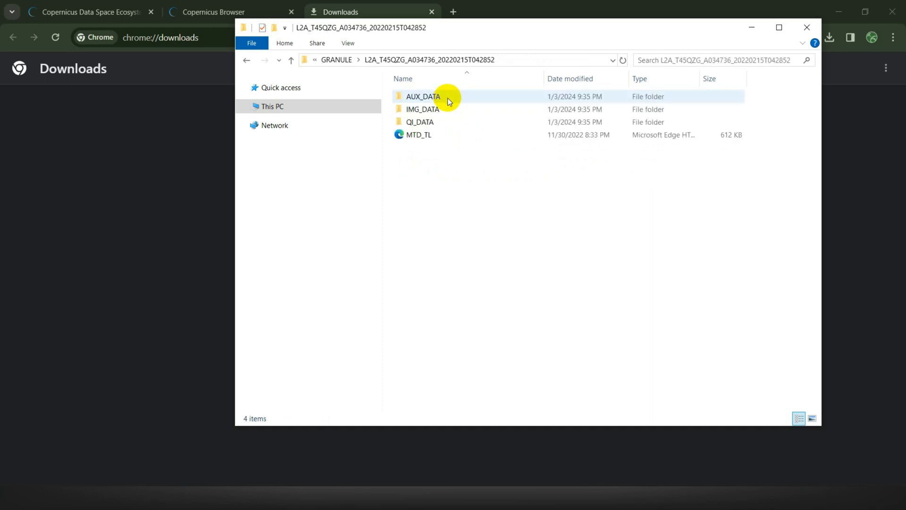
{"action": "double_click", "coordinate": [417, 113]}
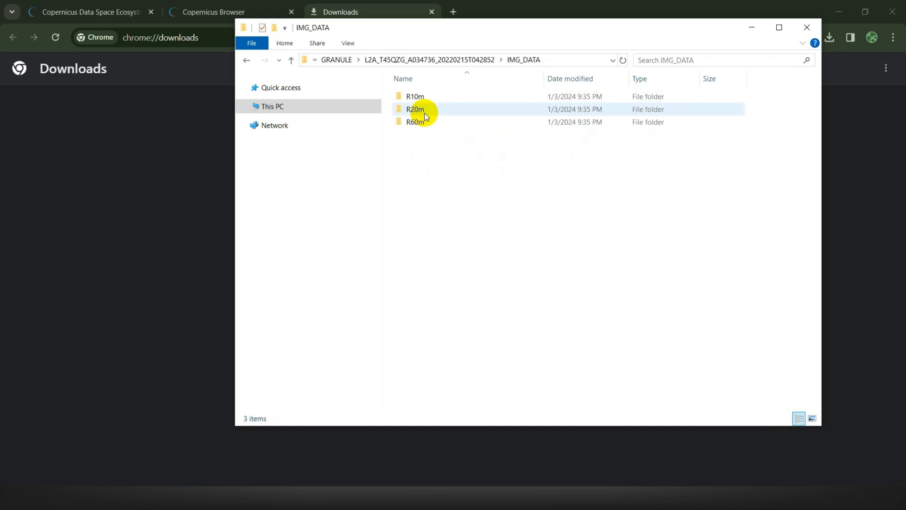
{"action": "left_click_drag", "start_coordinate": [409, 152], "coordinate": [496, 122]}
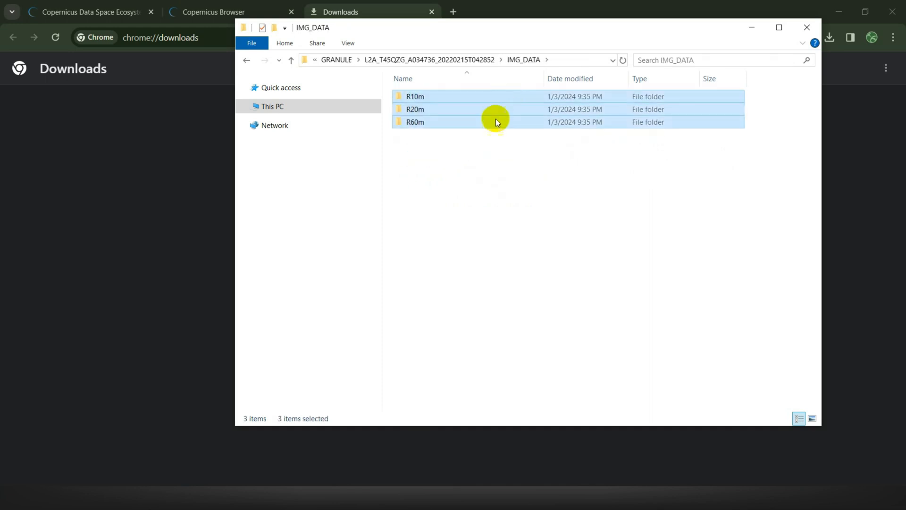
{"action": "left_click", "coordinate": [452, 147]}
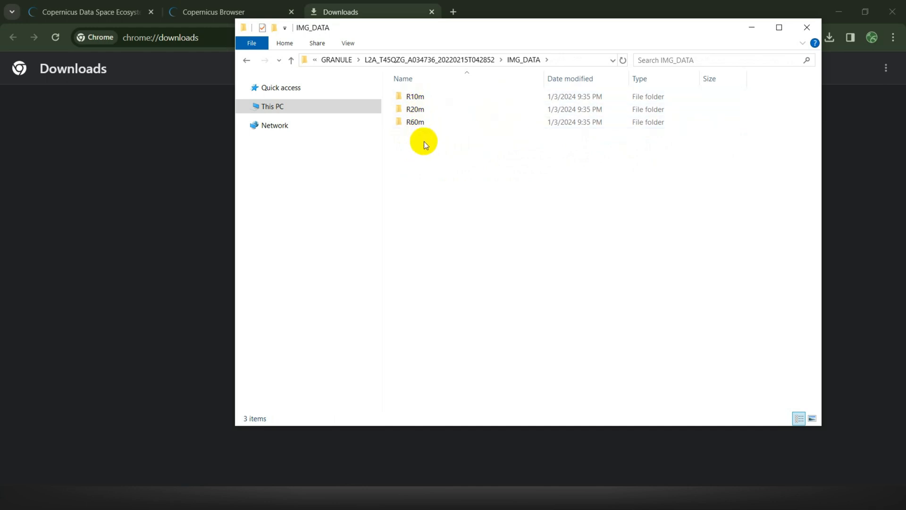
Examine the JP2 band files in the R10m and R20m folders, and return to IMG_DATA
{"action": "left_click", "coordinate": [412, 99]}
{"action": "double_click", "coordinate": [412, 99]}
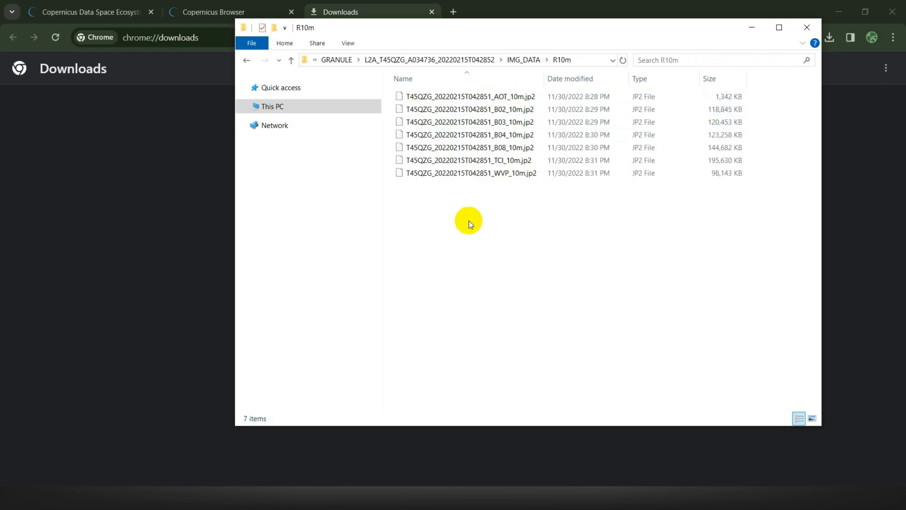
{"action": "left_click_drag", "start_coordinate": [467, 221], "coordinate": [587, 95]}
{"action": "left_click", "coordinate": [500, 206]}
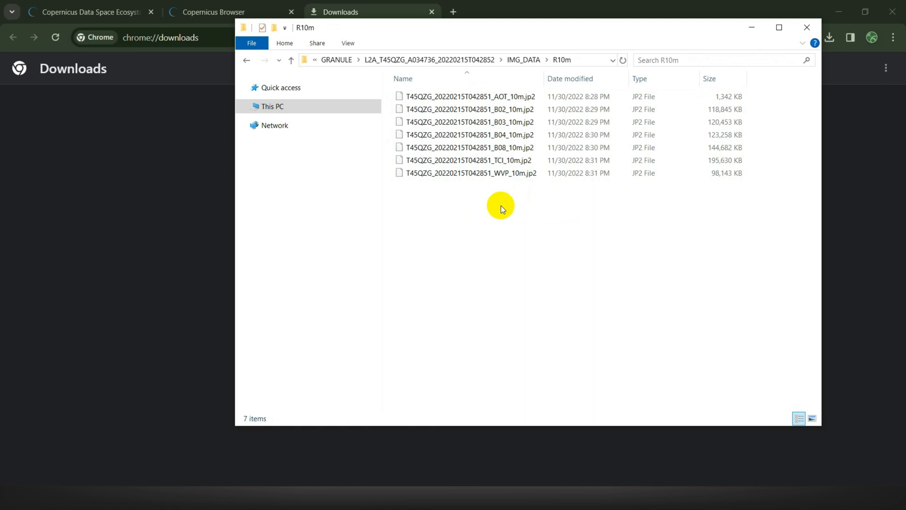
{"action": "left_click", "coordinate": [291, 60]}
{"action": "double_click", "coordinate": [431, 112]}
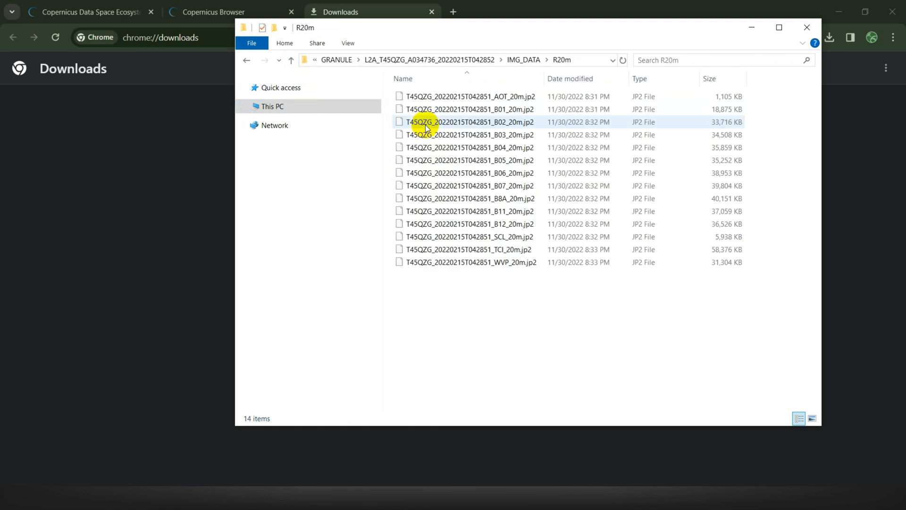
{"action": "left_click", "coordinate": [292, 60]}
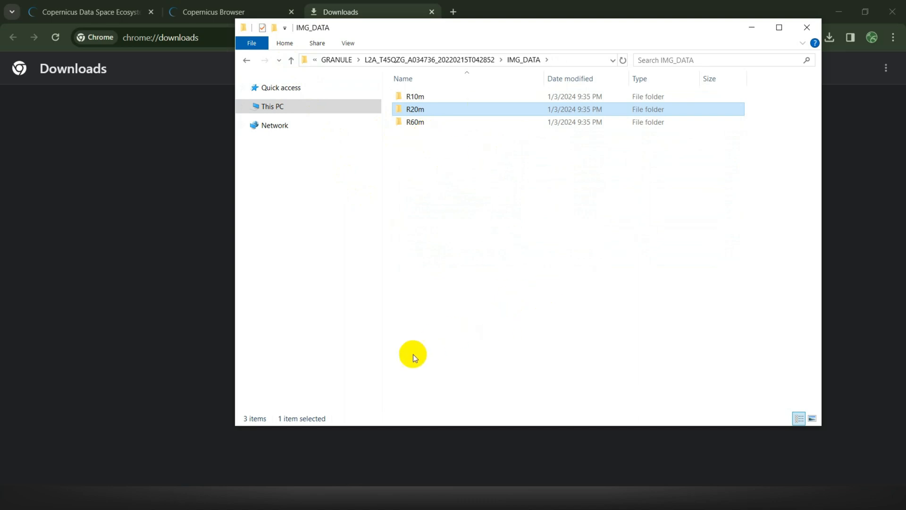
Switch to ArcMap and, in Add Data, browse through the extracted SAFE folder to IMG_DATA's R10m folder
{"action": "left_click", "coordinate": [347, 498]}
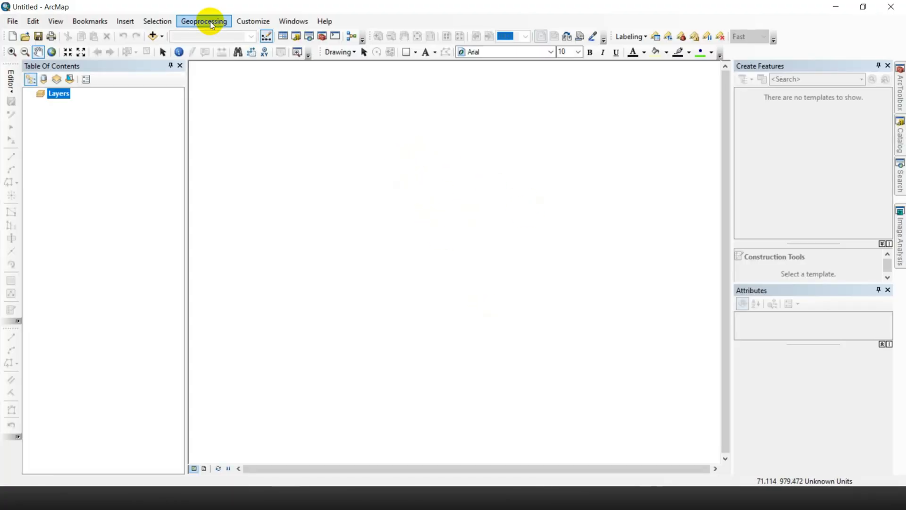
{"action": "left_click", "coordinate": [151, 36]}
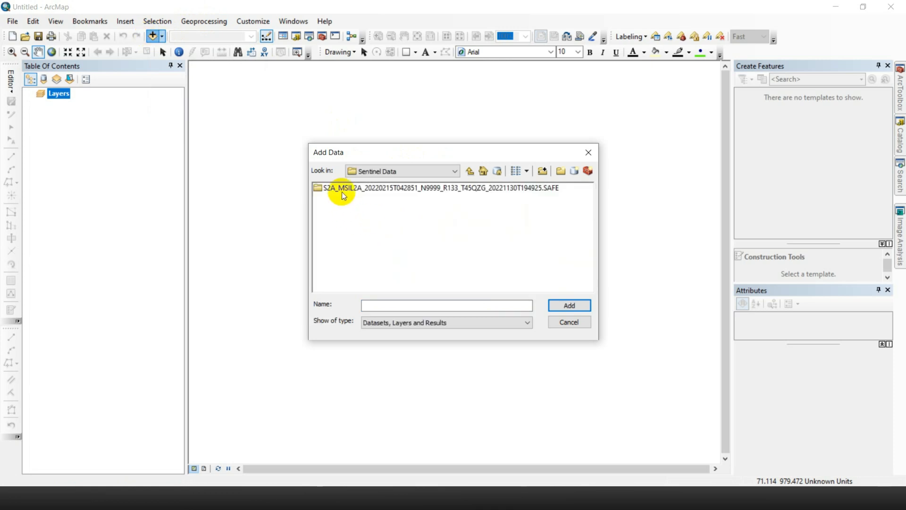
{"action": "left_click", "coordinate": [357, 191]}
{"action": "double_click", "coordinate": [358, 190]}
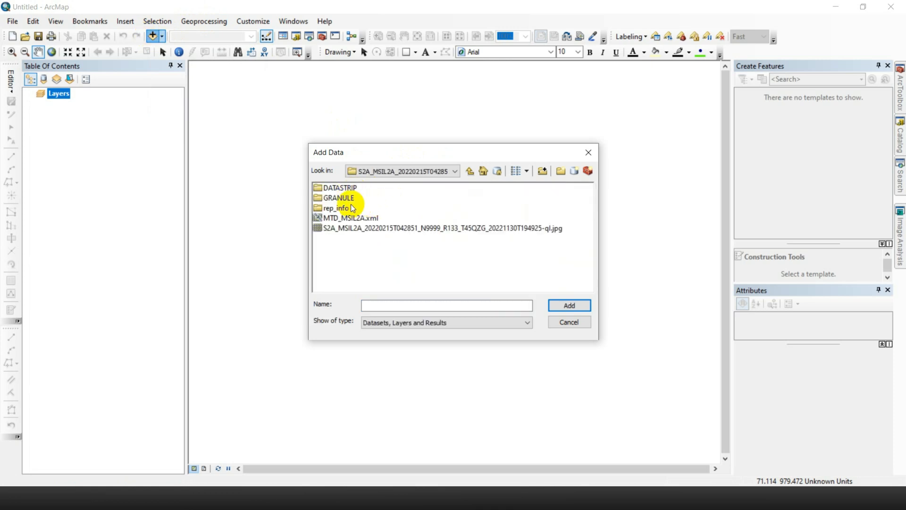
{"action": "double_click", "coordinate": [342, 203]}
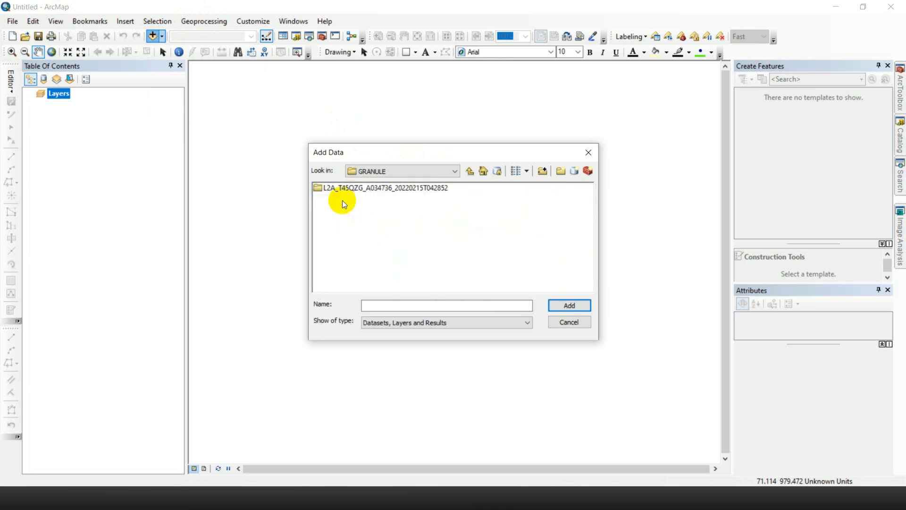
{"action": "double_click", "coordinate": [390, 189]}
{"action": "double_click", "coordinate": [338, 198]}
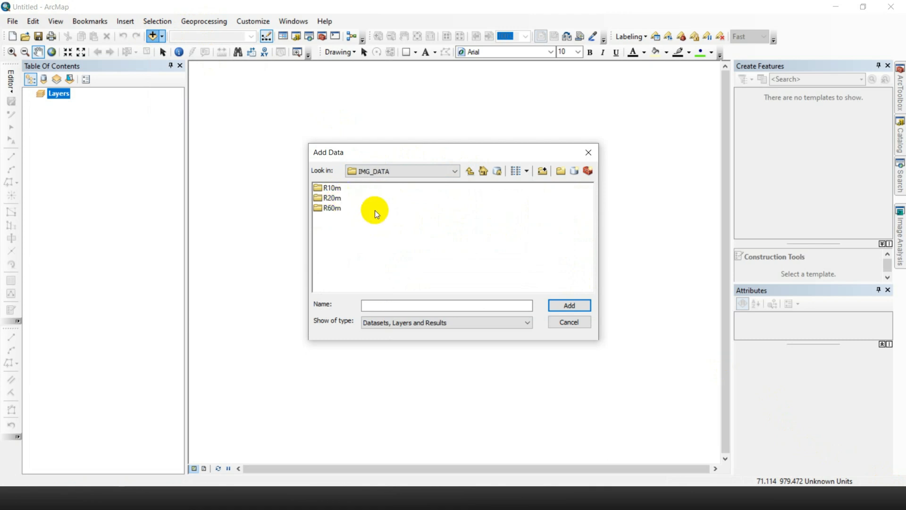
{"action": "double_click", "coordinate": [334, 188]}
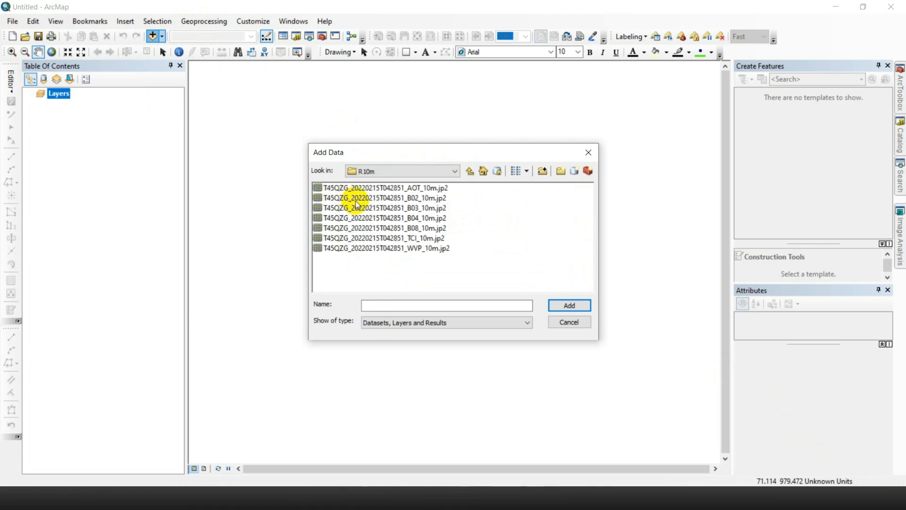
Add the B02, B03, B04 and B08 10 m JP2 bands to the map as layers
{"action": "left_click", "coordinate": [411, 199]}
{"action": "left_click", "coordinate": [412, 208], "text": "ctrl"}
{"action": "left_click", "coordinate": [413, 218], "text": "ctrl"}
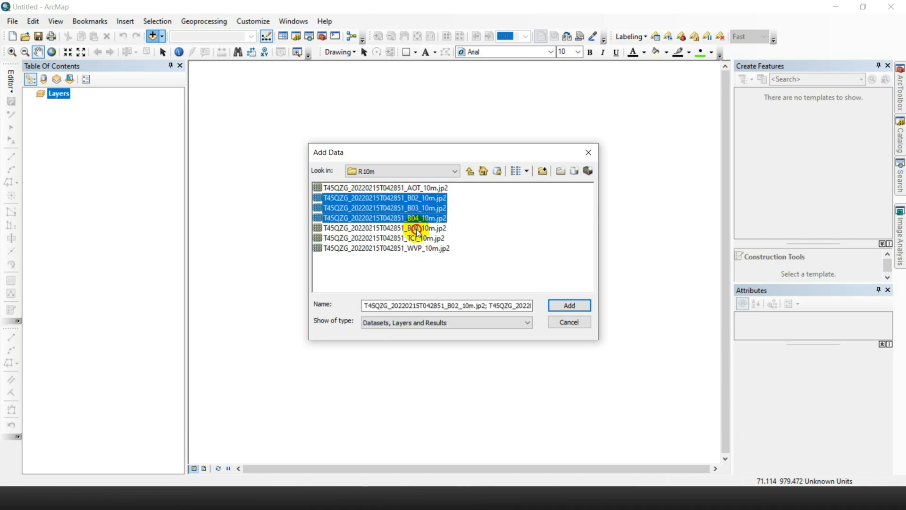
{"action": "left_click", "coordinate": [416, 228], "text": "ctrl"}
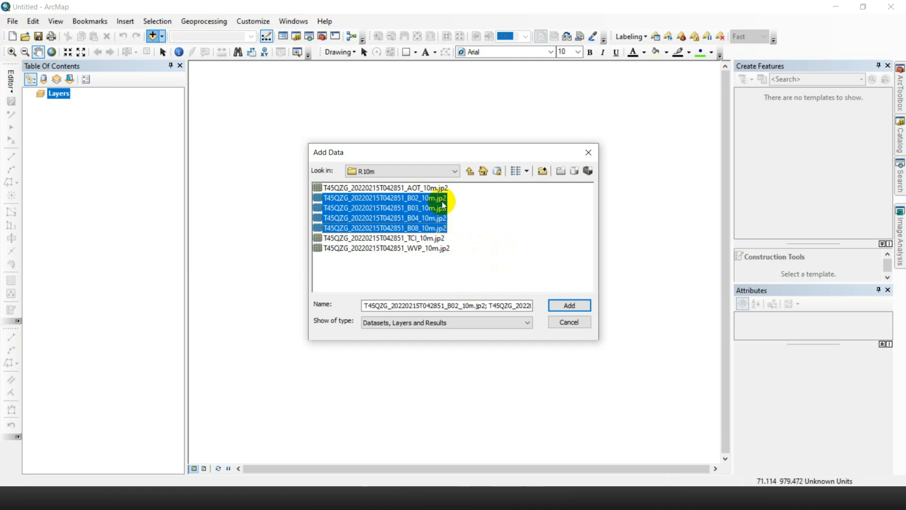
{"action": "left_click", "coordinate": [563, 306]}
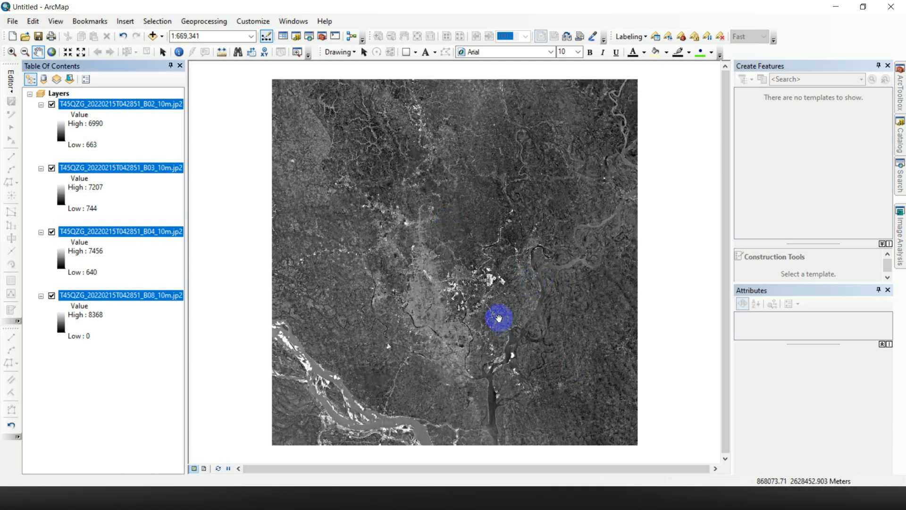
Auto-hide the Create Features and Attributes windows, and inspect the band imagery over Dhaka at 1:125,000
{"action": "left_click", "coordinate": [879, 65]}
{"action": "left_click", "coordinate": [879, 65]}
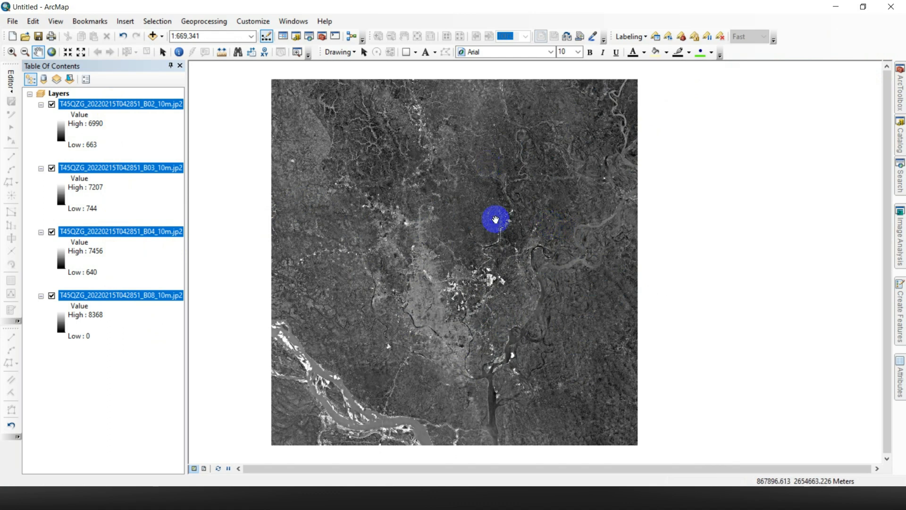
{"action": "left_click_drag", "start_coordinate": [495, 219], "coordinate": [526, 217]}
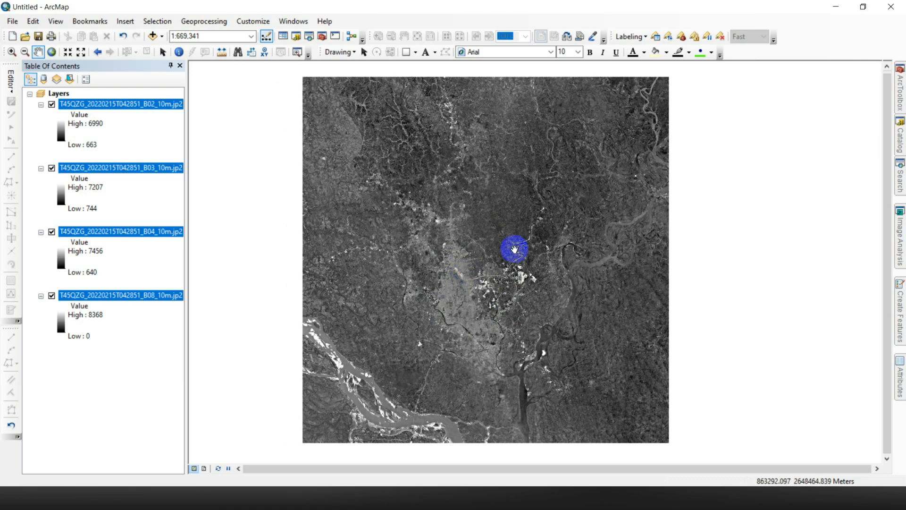
{"action": "scroll", "coordinate": [479, 289], "scroll_direction": "up", "scroll_amount": 3}
{"action": "scroll", "coordinate": [482, 289], "scroll_direction": "up", "scroll_amount": 4}
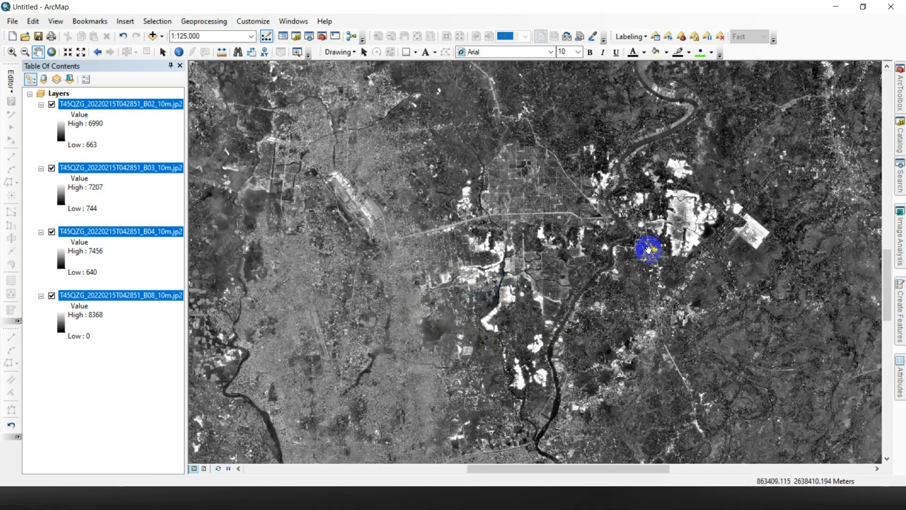
{"action": "mouse_move", "coordinate": [546, 273]}
{"action": "left_mouse_down"}
{"action": "mouse_move", "coordinate": [584, 253]}
{"action": "mouse_move", "coordinate": [542, 241]}
{"action": "left_mouse_up"}
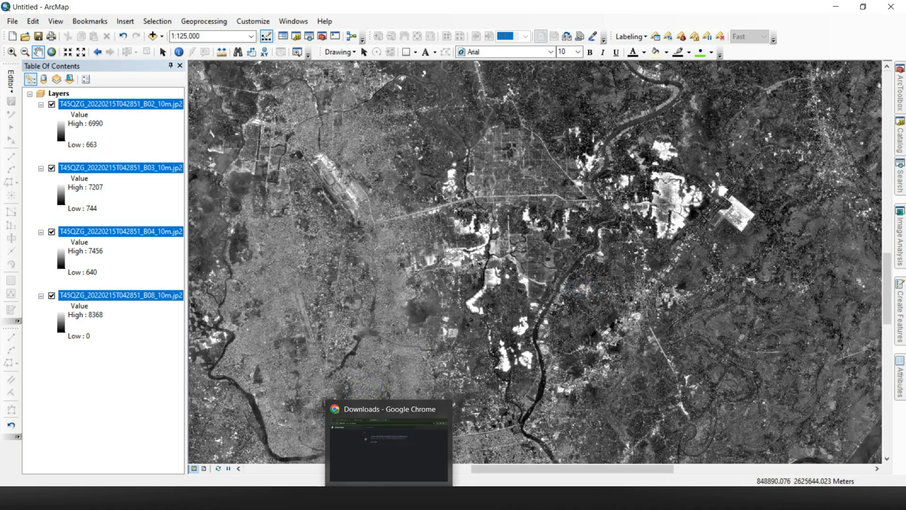
Switch to Chrome to check the Copernicus Browser product results, and return to ArcMap
{"action": "left_click", "coordinate": [380, 475]}
{"action": "left_click", "coordinate": [207, 15]}
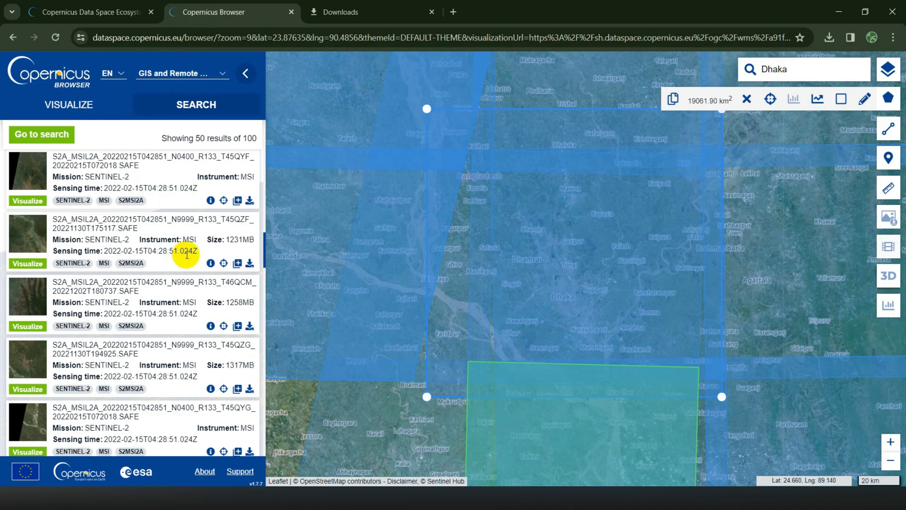
{"action": "left_click", "coordinate": [839, 12]}
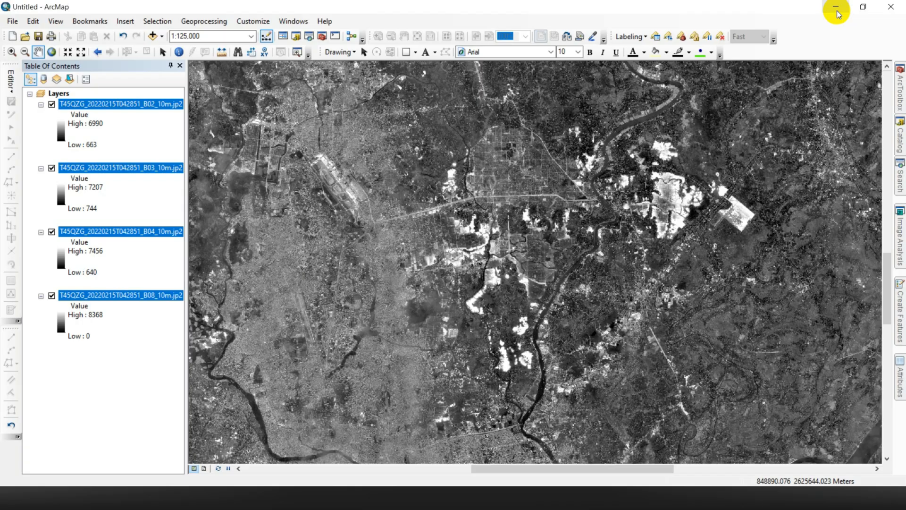